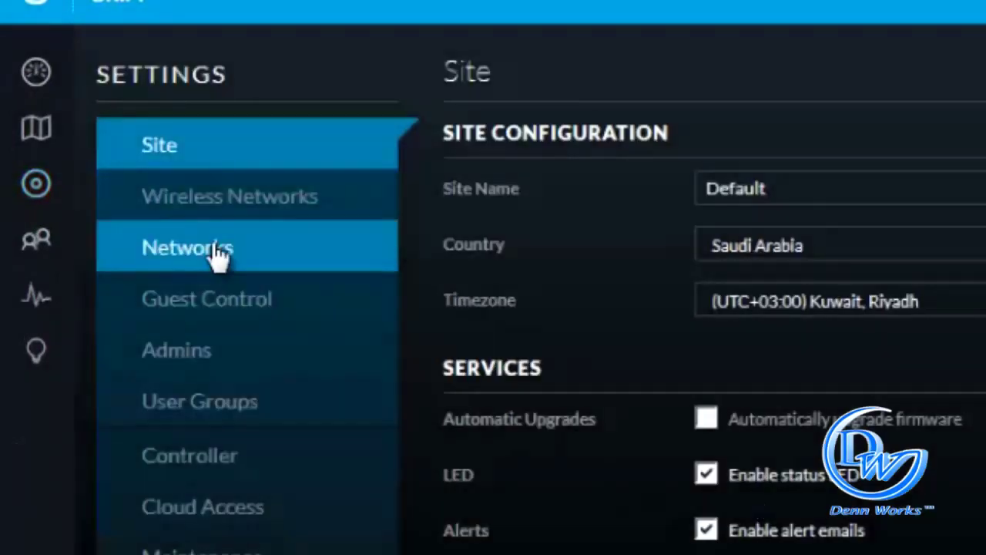
# Go to the Networks settings page and start a new network
pyautogui.click(217, 248)
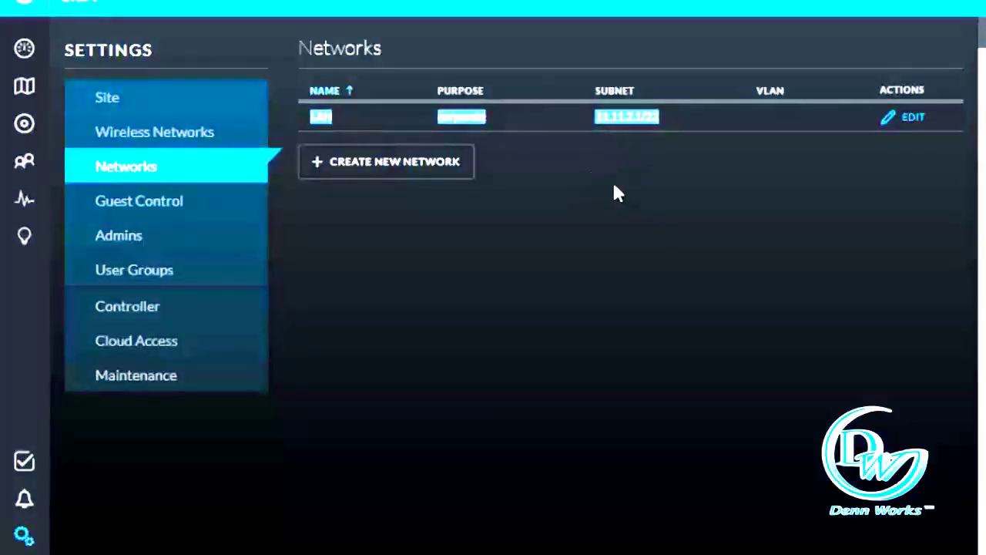
pyautogui.click(430, 168)
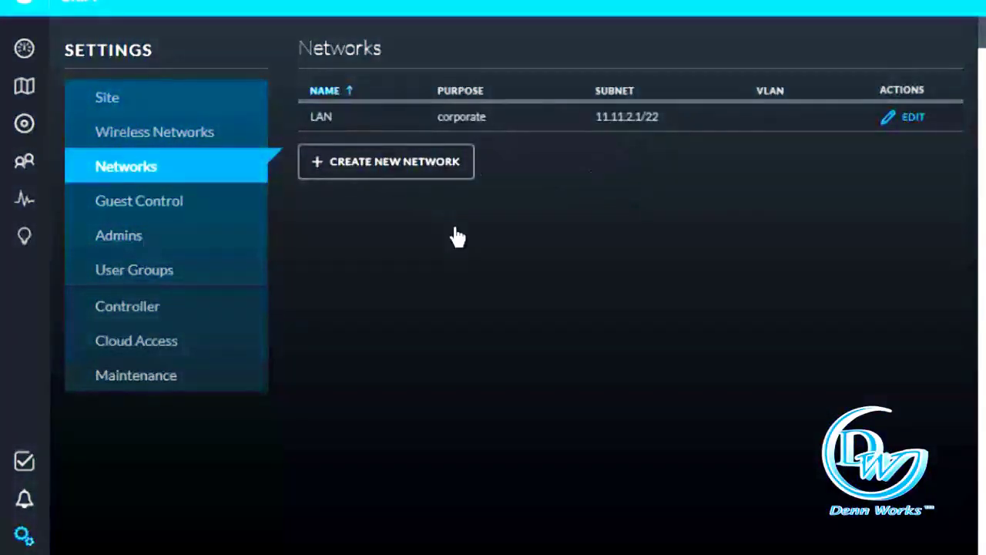
# Name the new network 'Management' and give it subnet 192.168.11.1/24
pyautogui.click(484, 134)
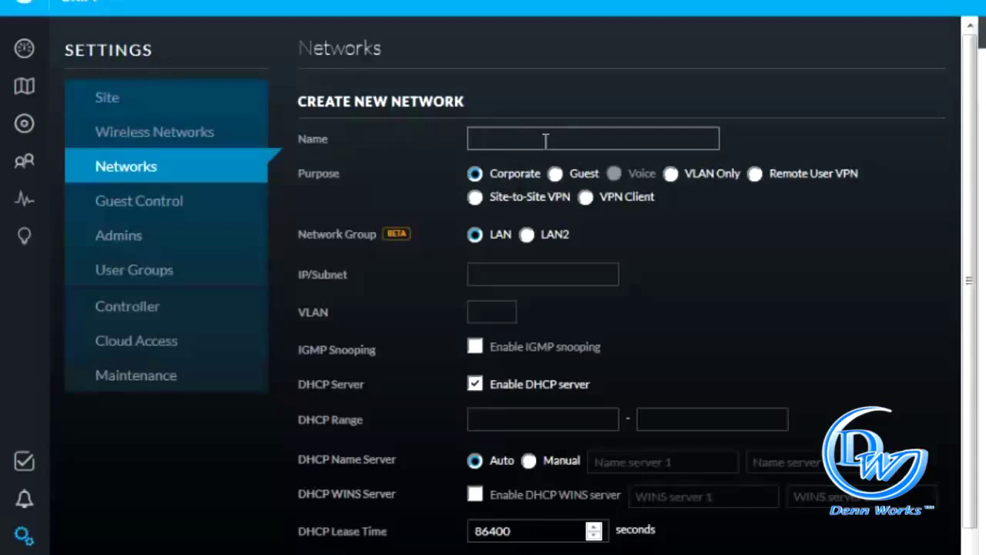
pyautogui.write('V')
pyautogui.press('BackSpace')
pyautogui.write('Management')
pyautogui.scroll(-1, 494, 310)
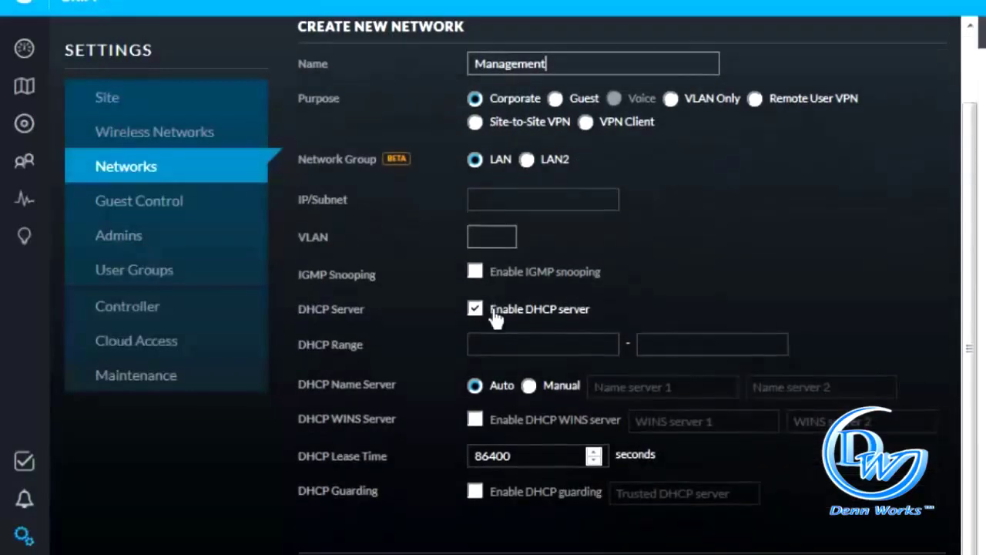
pyautogui.click(476, 201)
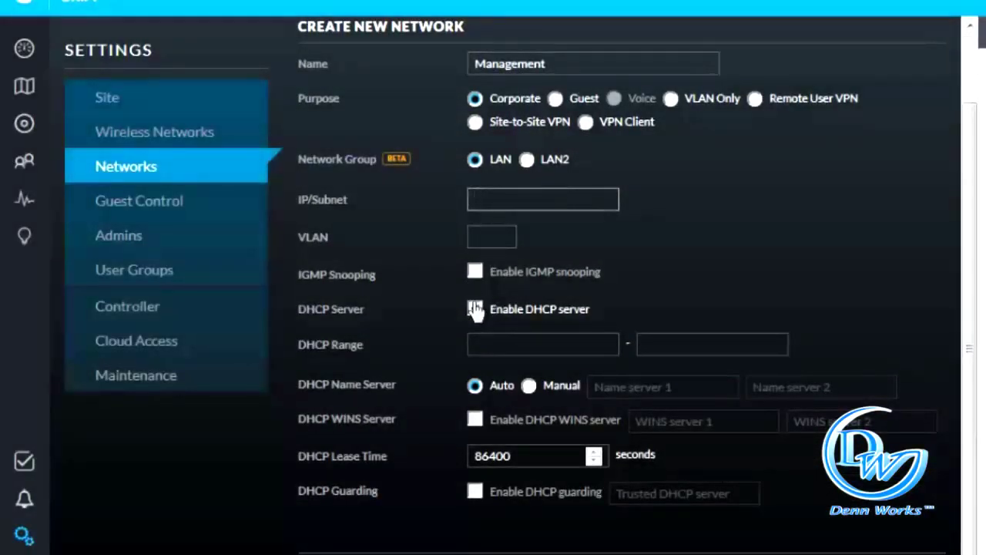
pyautogui.write('192')
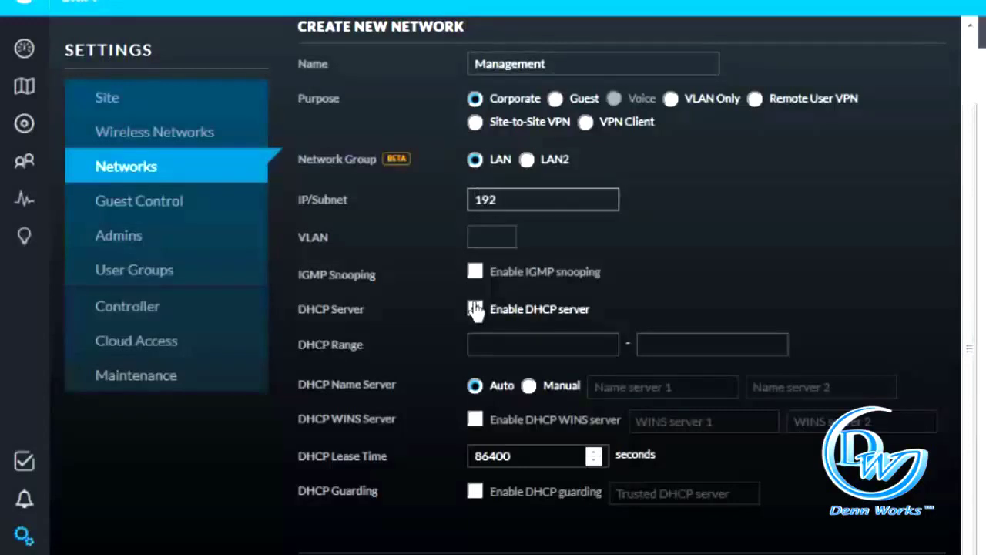
pyautogui.write('.168.11.1/24')
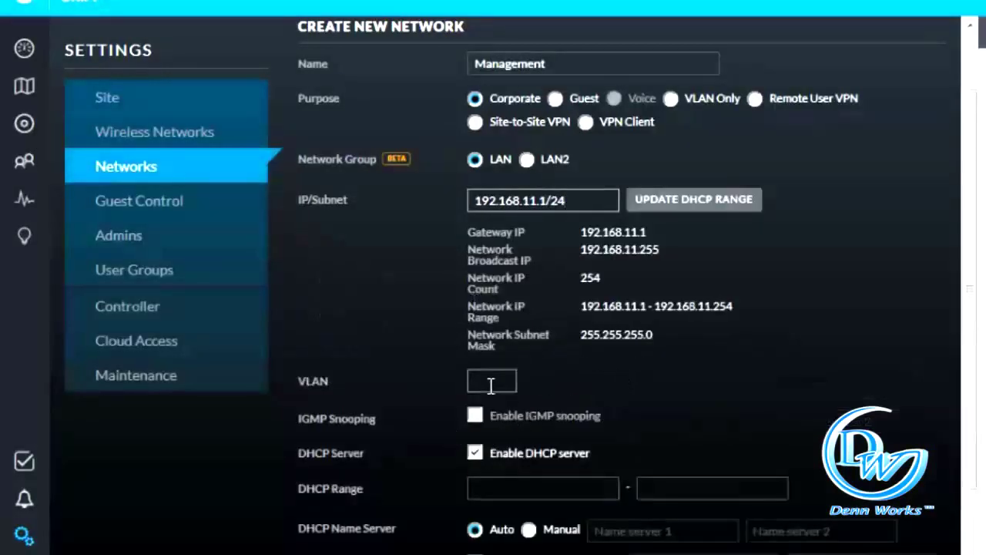
pyautogui.click(497, 383)
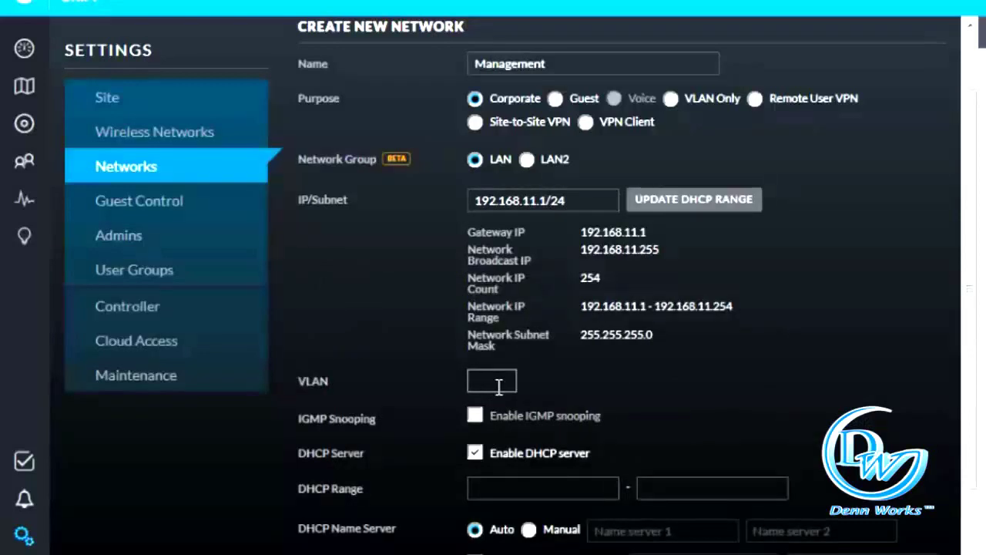
# Set the network to VLAN 2 and change its subnet to 192.168.2.1/24
pyautogui.write('2')
pyautogui.scroll(-1, 522, 369)
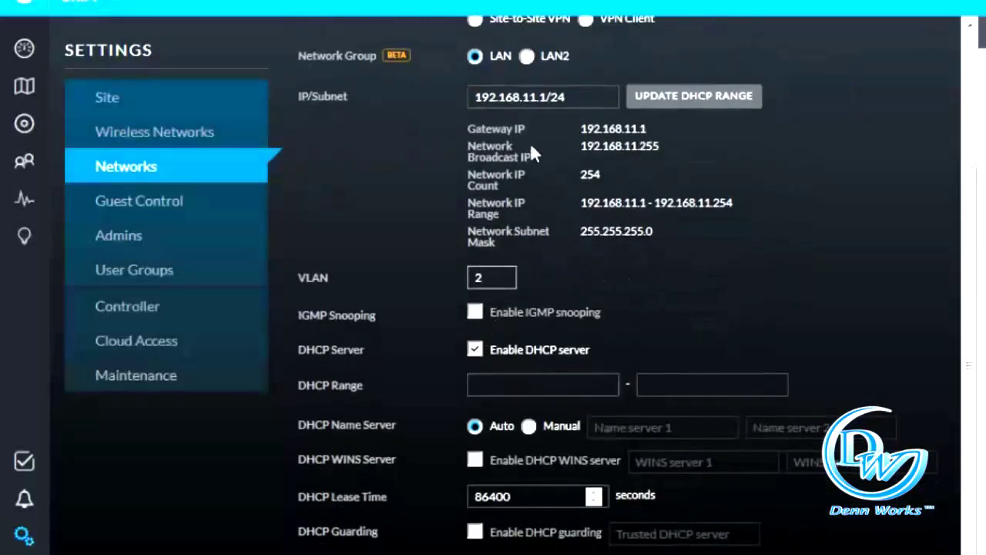
pyautogui.click(512, 97)
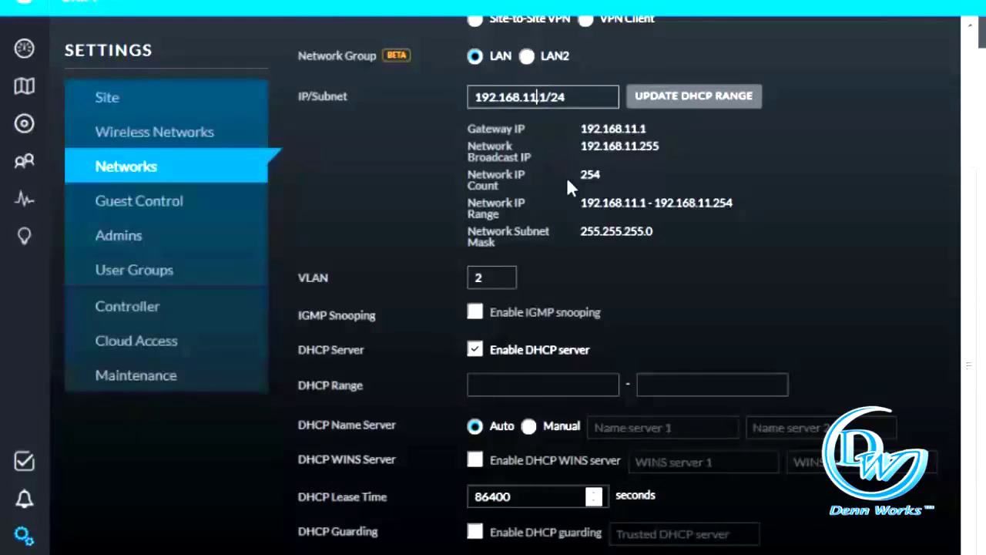
pyautogui.press('BackSpace')
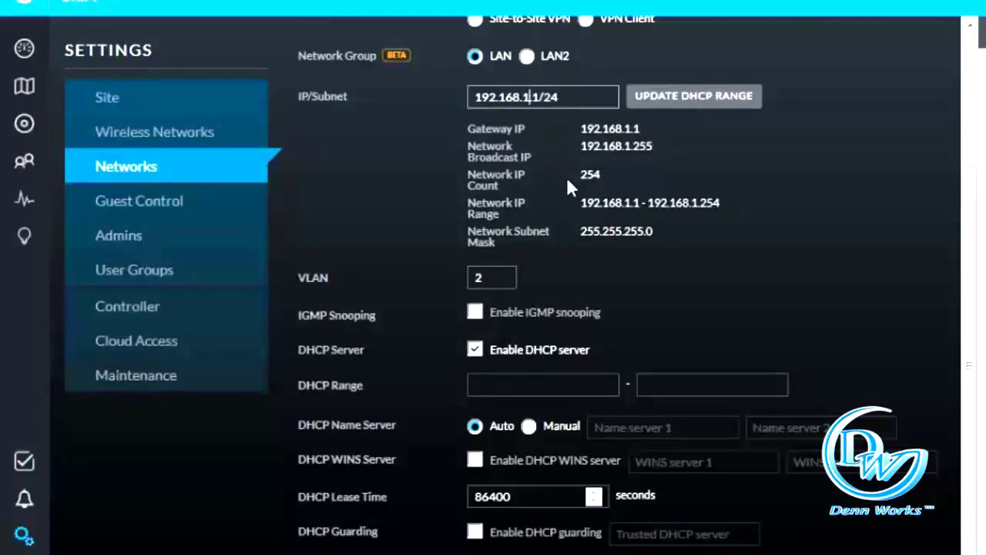
pyautogui.press('BackSpace')
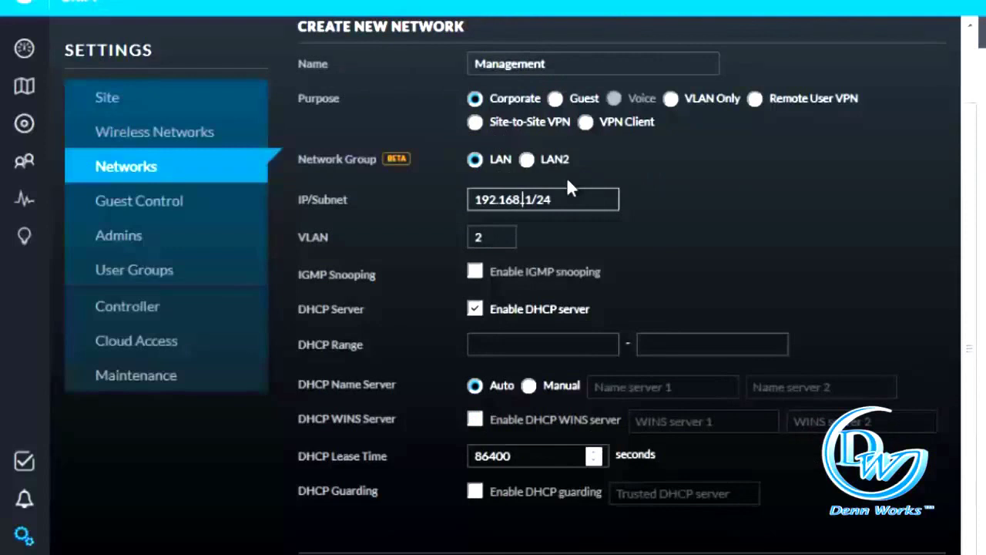
pyautogui.write('2.')
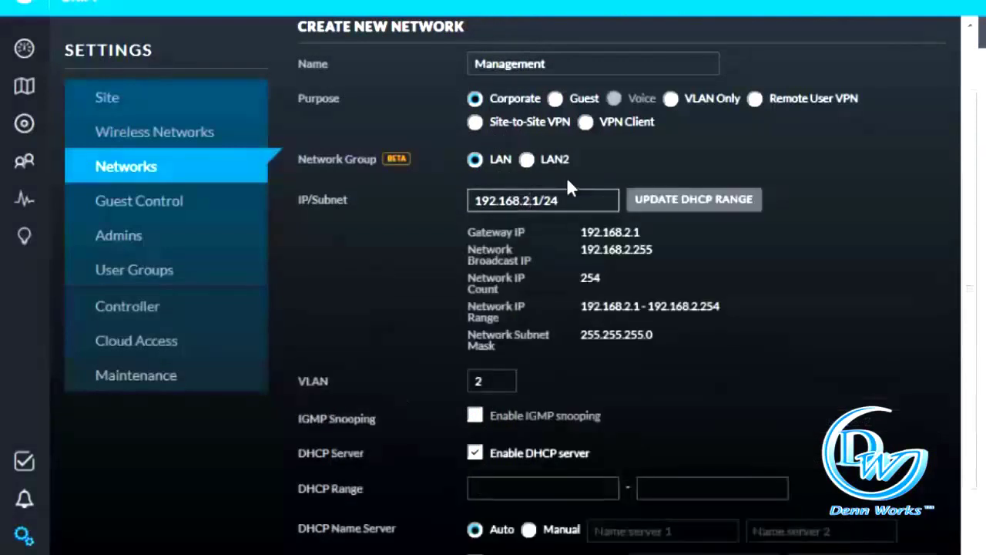
pyautogui.scroll(-1, 583, 220)
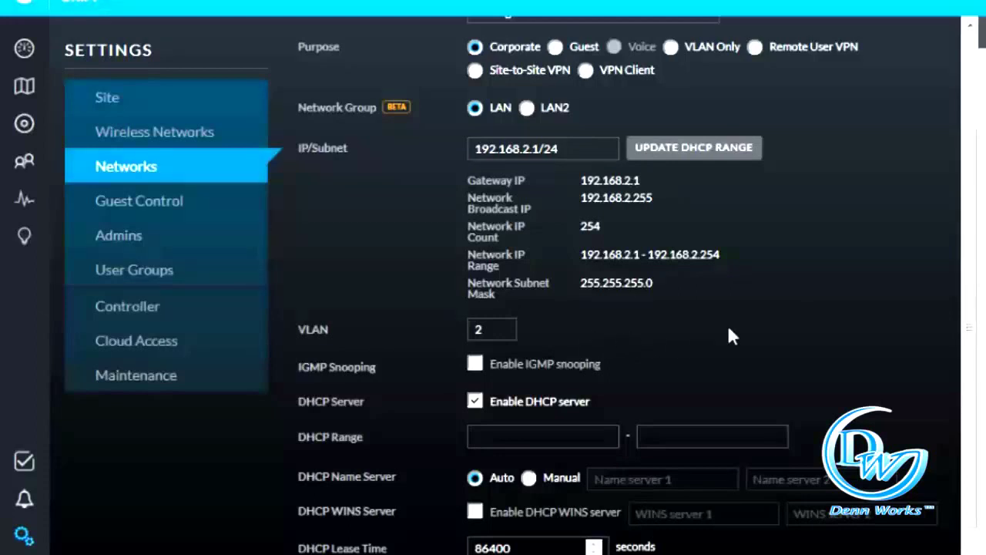
pyautogui.scroll(-1, 728, 328)
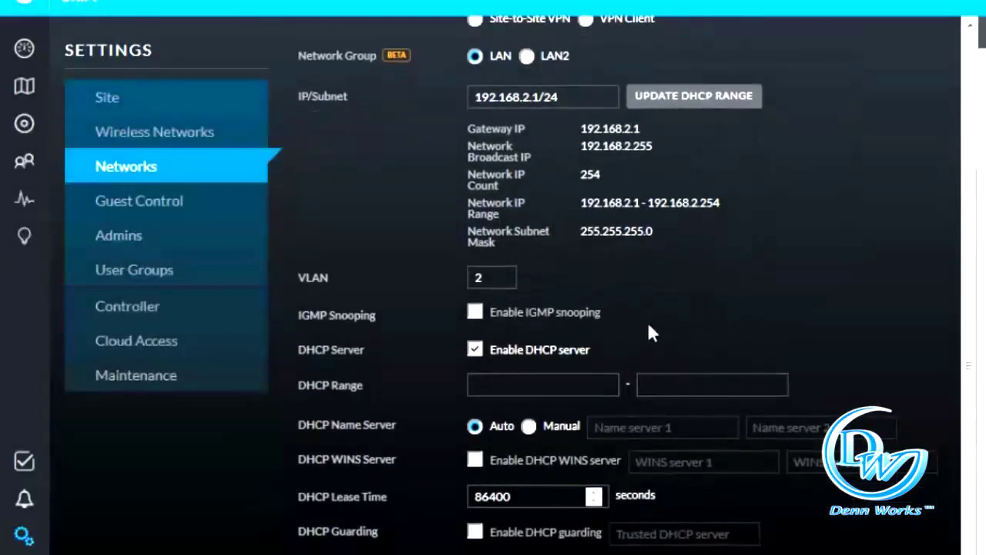
pyautogui.scroll(-1, 647, 319)
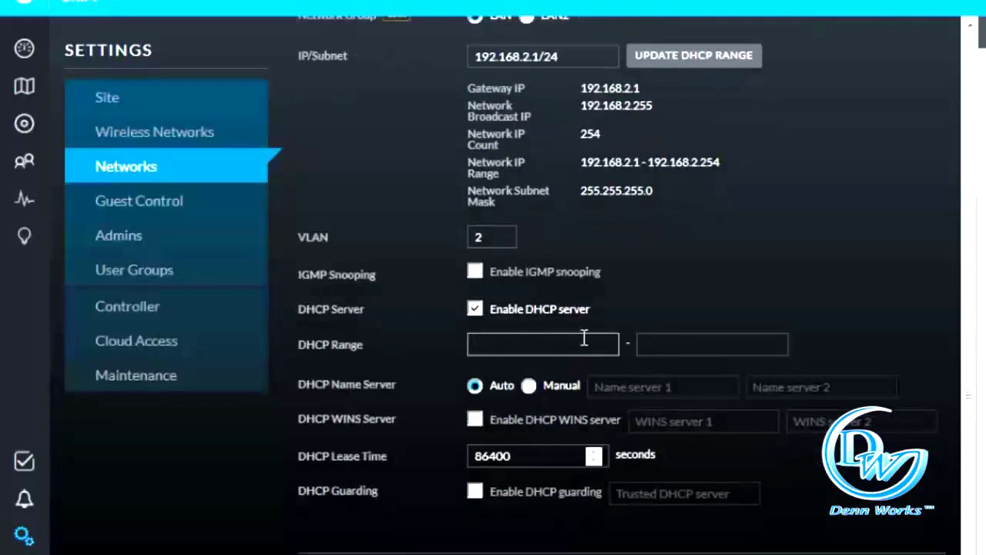
# Fill the DHCP range and enable DHCP guarding with trusted server 192.168.2.1
pyautogui.click(689, 58)
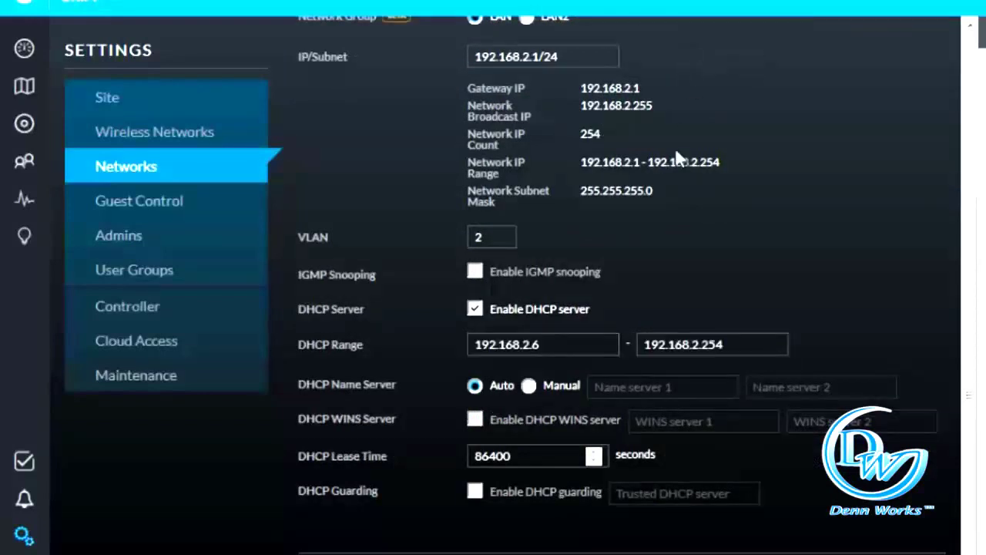
pyautogui.click(476, 491)
pyautogui.click(725, 496)
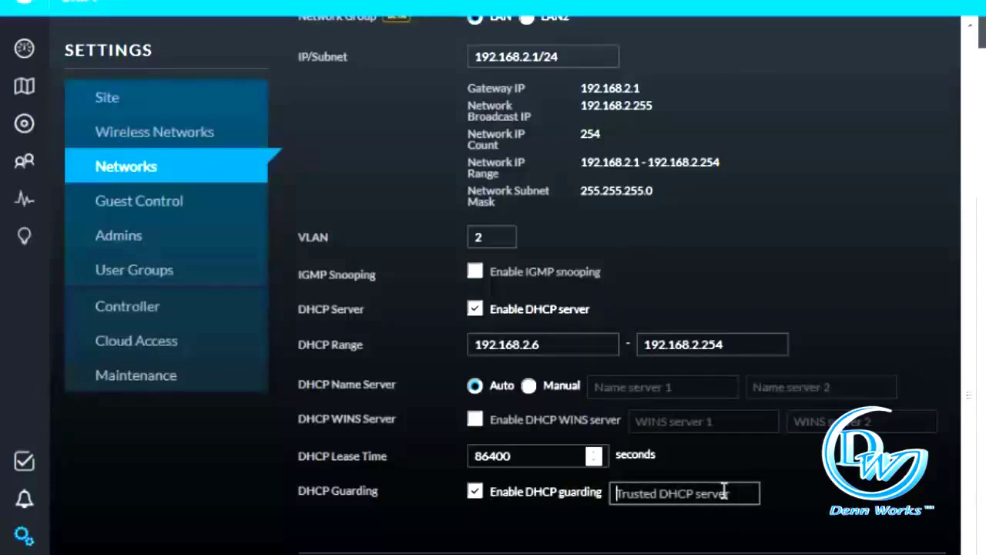
pyautogui.moveTo(642, 88); pyautogui.dragTo(579, 86)
pyautogui.hotkey('ctrl', 'c')
pyautogui.click(678, 493)
pyautogui.hotkey('ctrl', 'v')
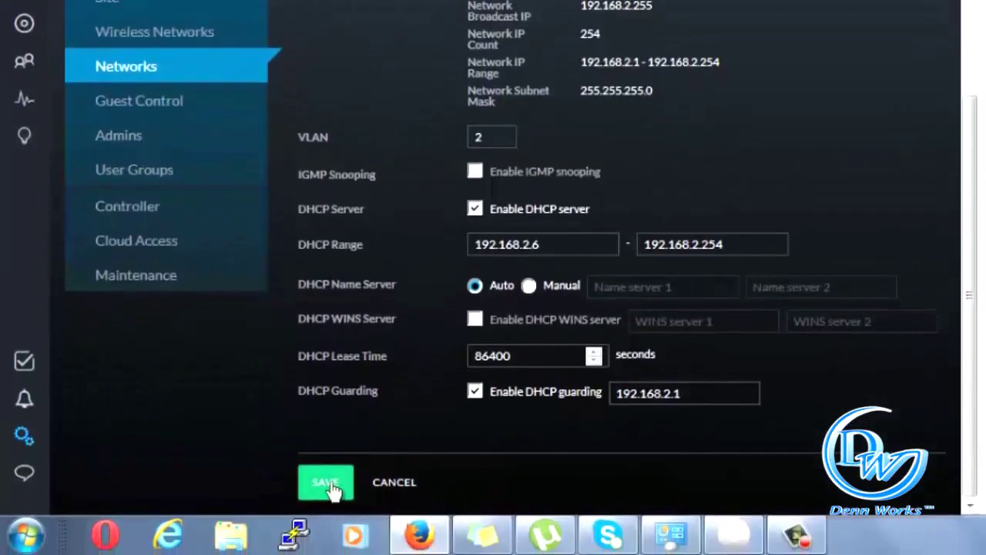
# Save Management, then start a 'Staff' network with subnet 192.168.3.1/24 on VLAN 3
pyautogui.click(330, 493)
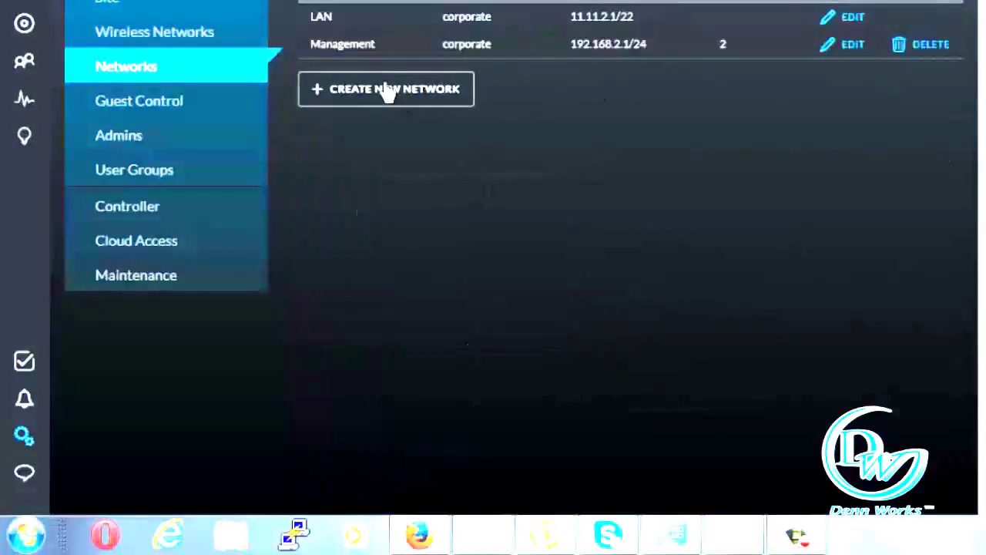
pyautogui.click(385, 90)
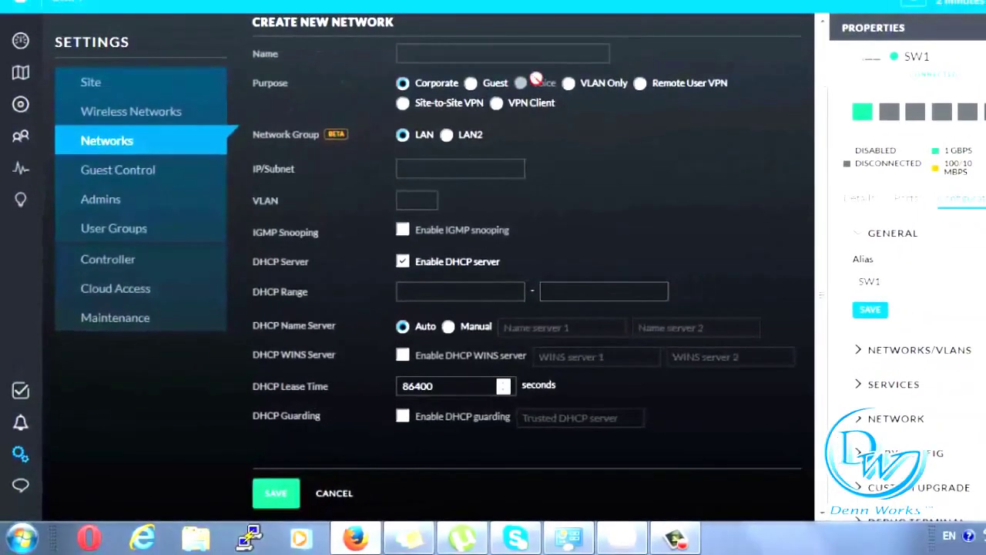
pyautogui.scroll(1, 456, 131)
pyautogui.click(456, 117)
pyautogui.write('Staff')
pyautogui.click(431, 232)
pyautogui.write('19')
pyautogui.press('BackSpace')
pyautogui.press('BackSpace')
pyautogui.write('192.')
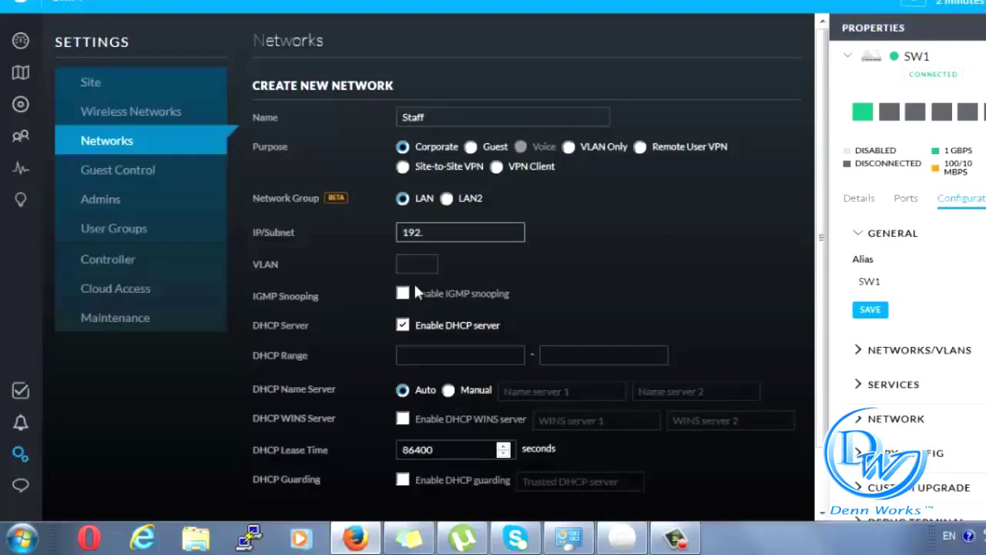
pyautogui.write('168.3.1/24')
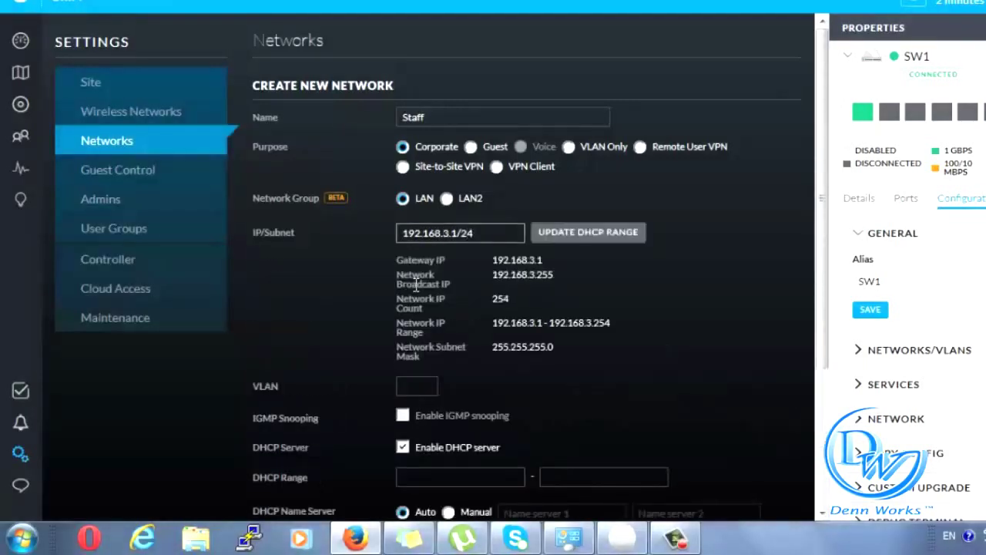
pyautogui.click(426, 387)
pyautogui.write('3')
# Enable DHCP guarding trusting 192.168.3.1, fill the DHCP range, and save Staff
pyautogui.scroll(-1, 422, 385)
pyautogui.scroll(-1, 443, 362)
pyautogui.click(411, 419)
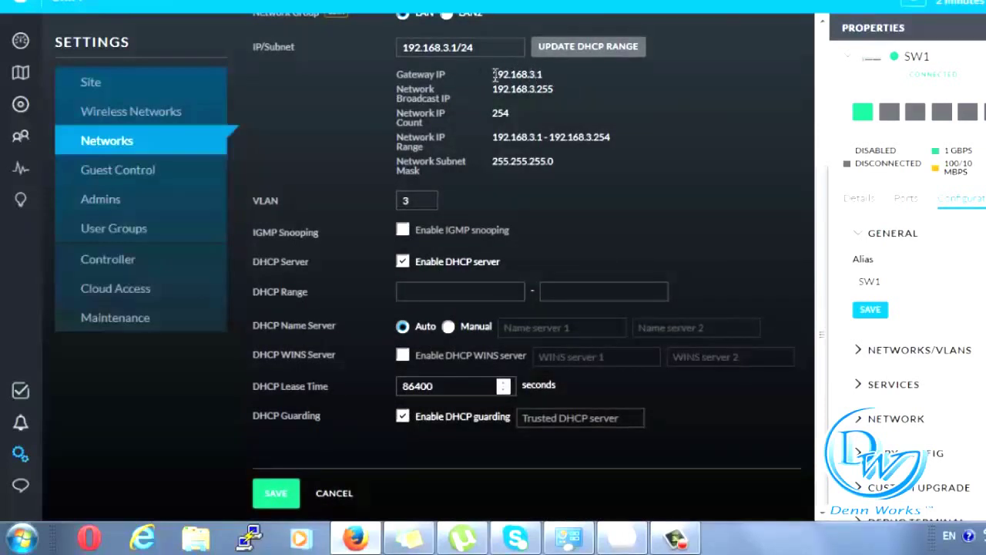
pyautogui.moveTo(495, 74); pyautogui.dragTo(545, 74)
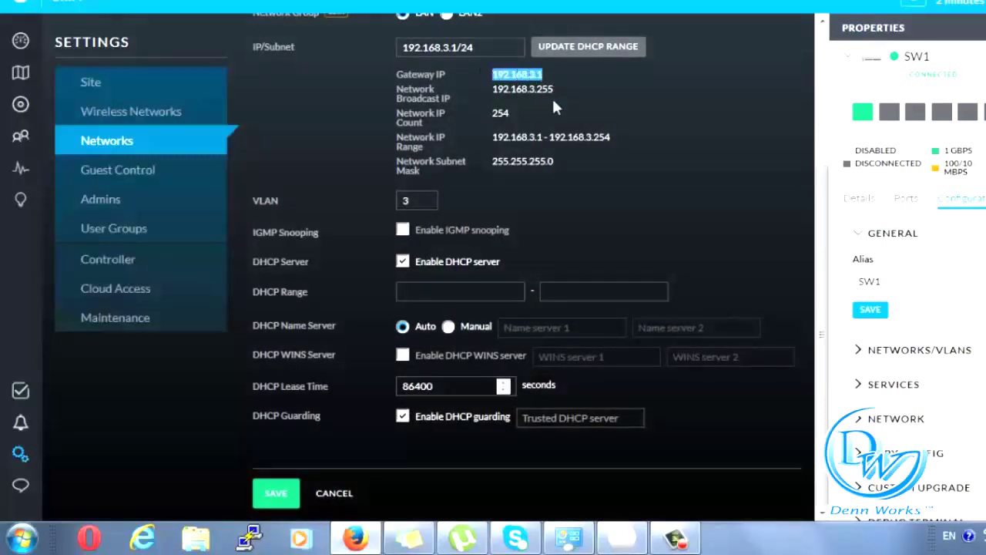
pyautogui.click(550, 418)
pyautogui.hotkey('ctrl', 'v')
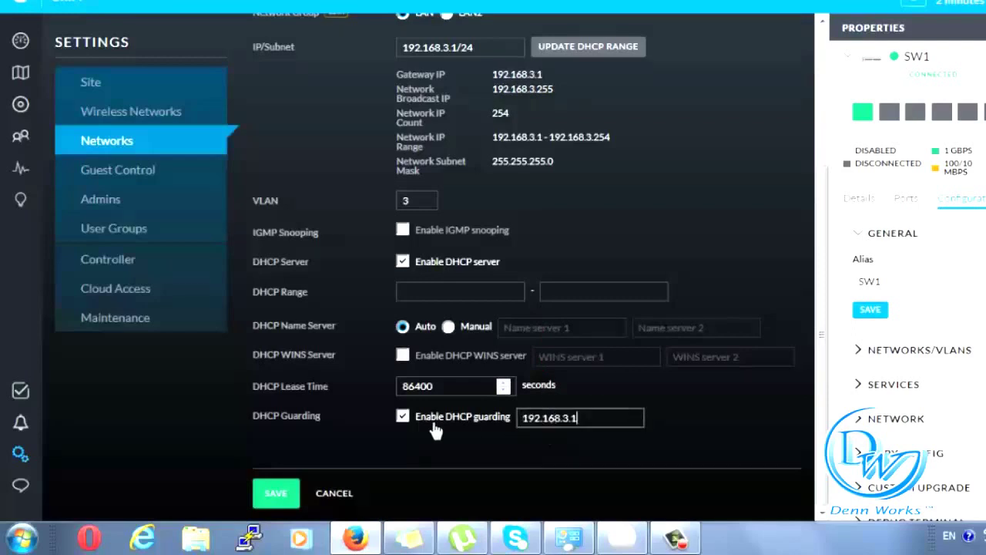
pyautogui.click(274, 493)
pyautogui.click(505, 288)
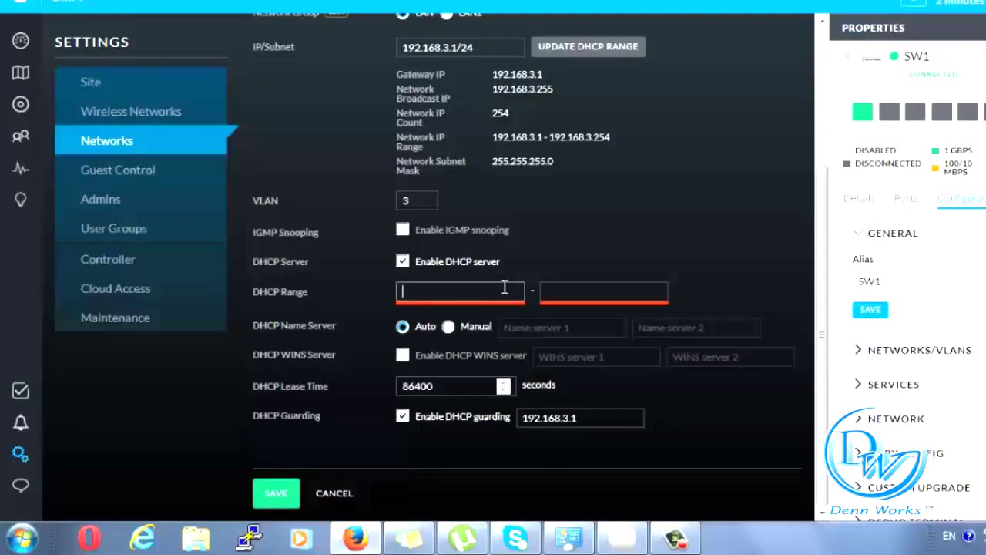
pyautogui.click(582, 48)
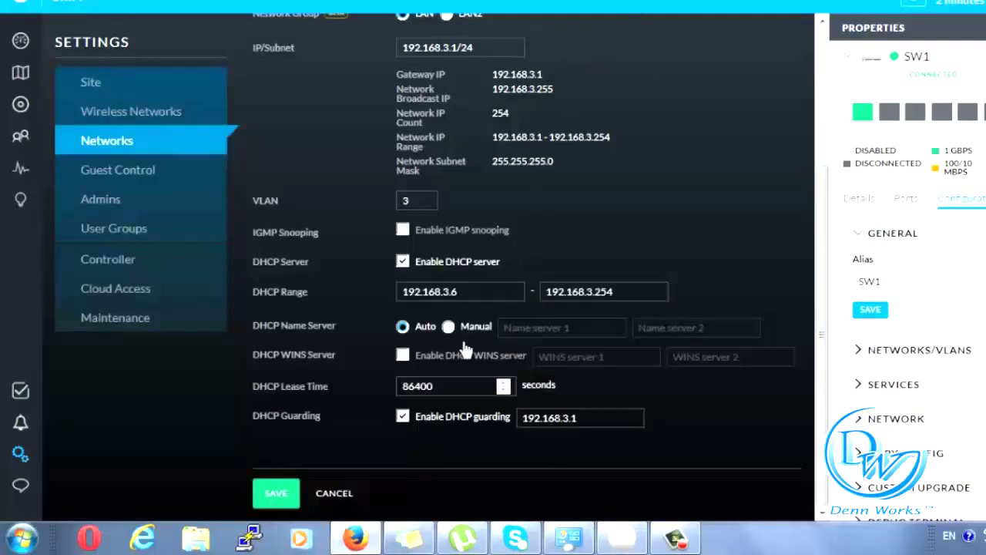
pyautogui.click(277, 497)
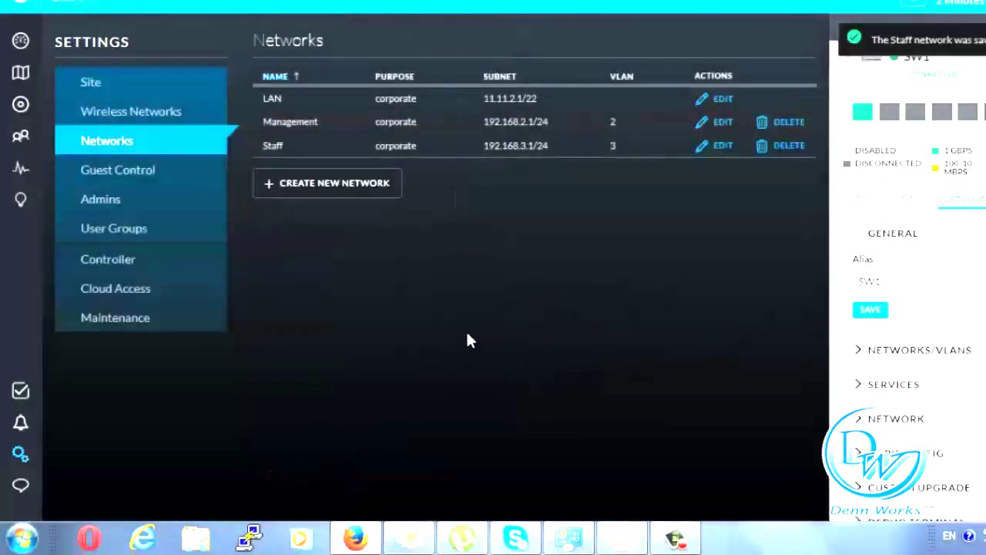
# Create an 'Operations' network with subnet 192.168.4.1/24 on VLAN 4
pyautogui.click(329, 187)
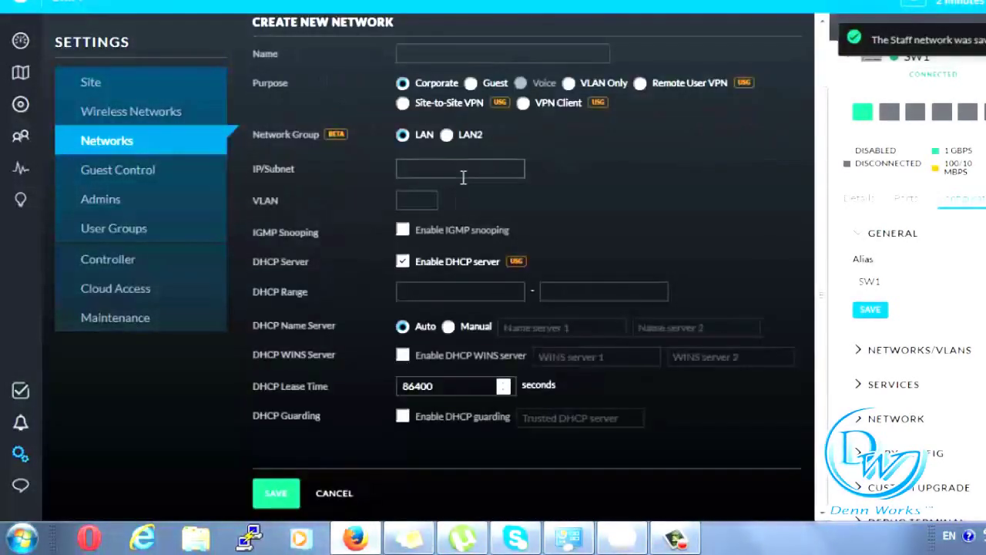
pyautogui.click(407, 117)
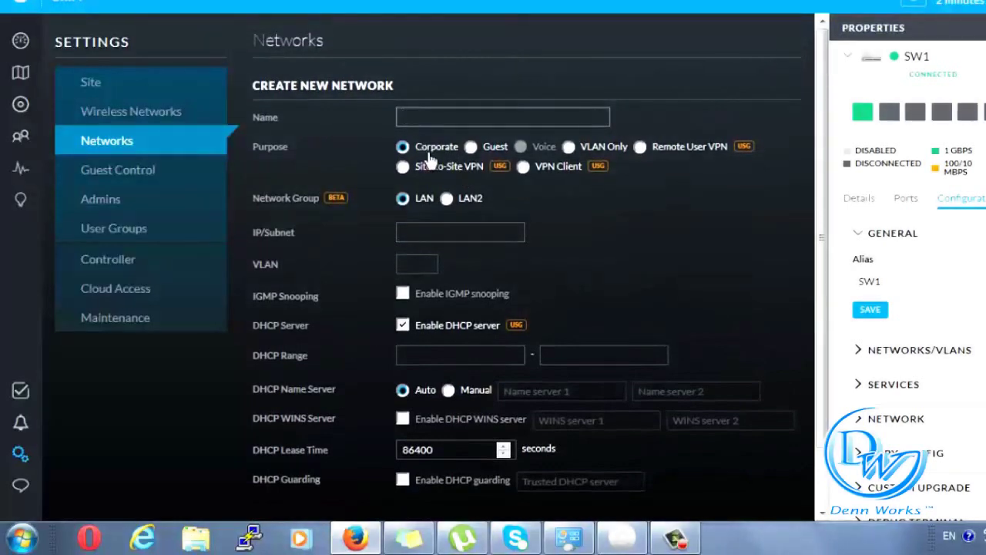
pyautogui.write('Operations')
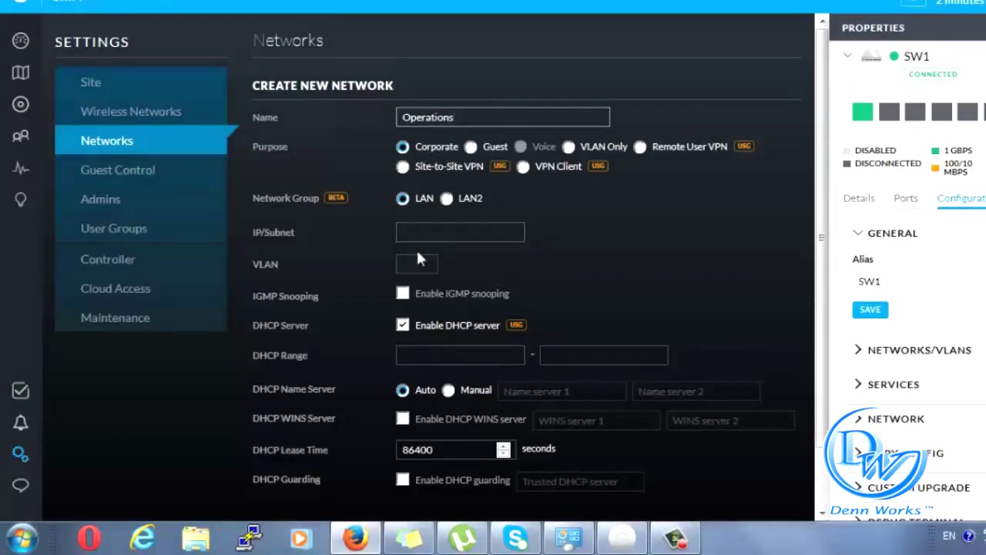
pyautogui.scroll(-2, 474, 274)
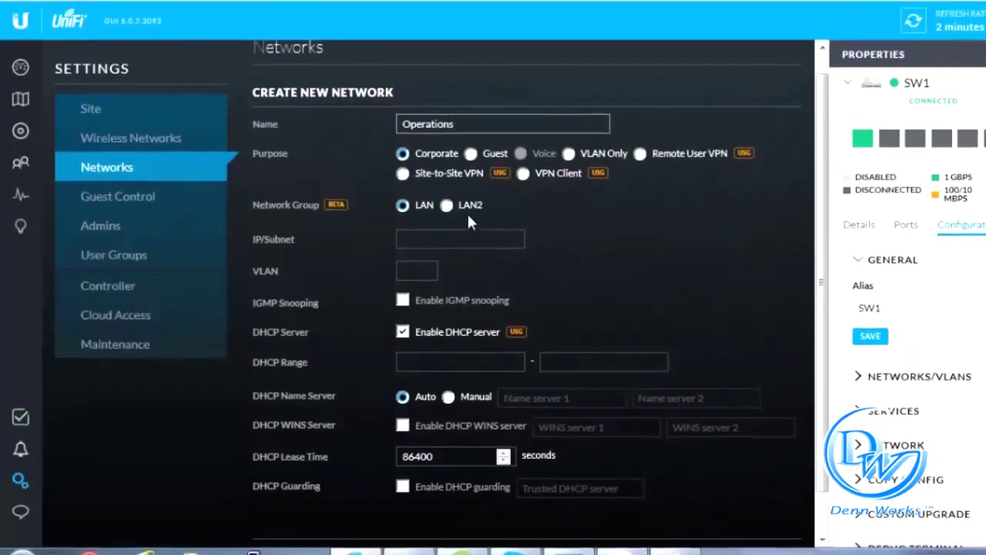
pyautogui.scroll(-1, 474, 258)
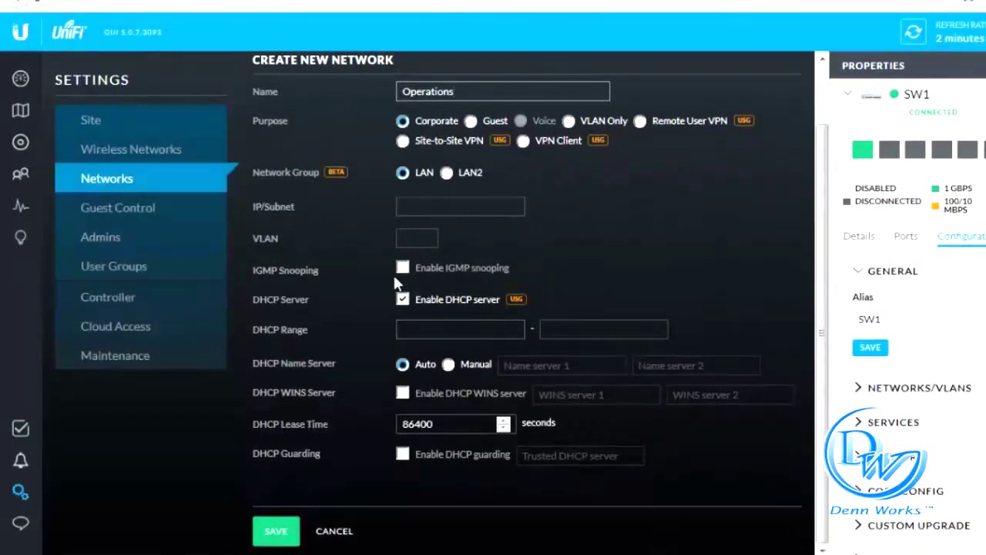
pyautogui.click(465, 208)
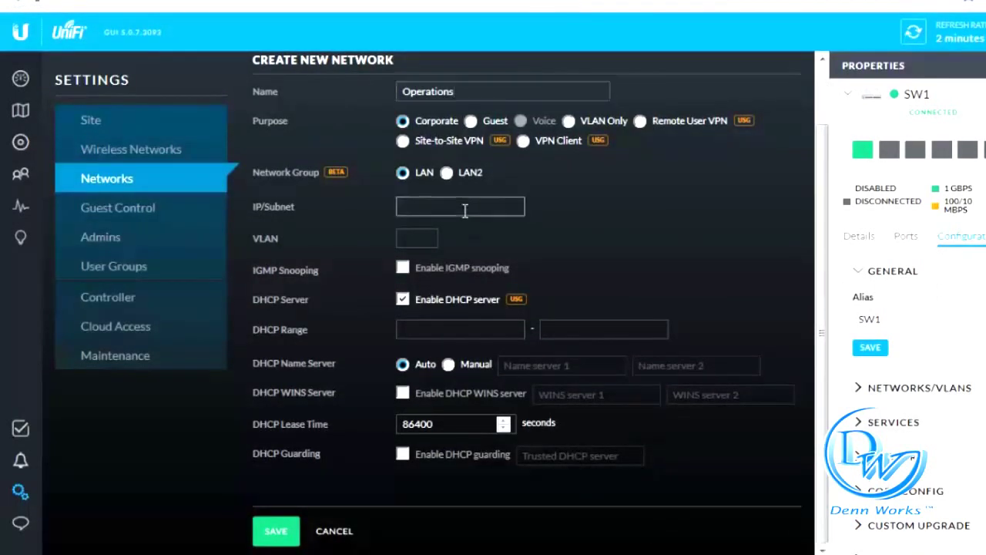
pyautogui.write('192.168.4.1')
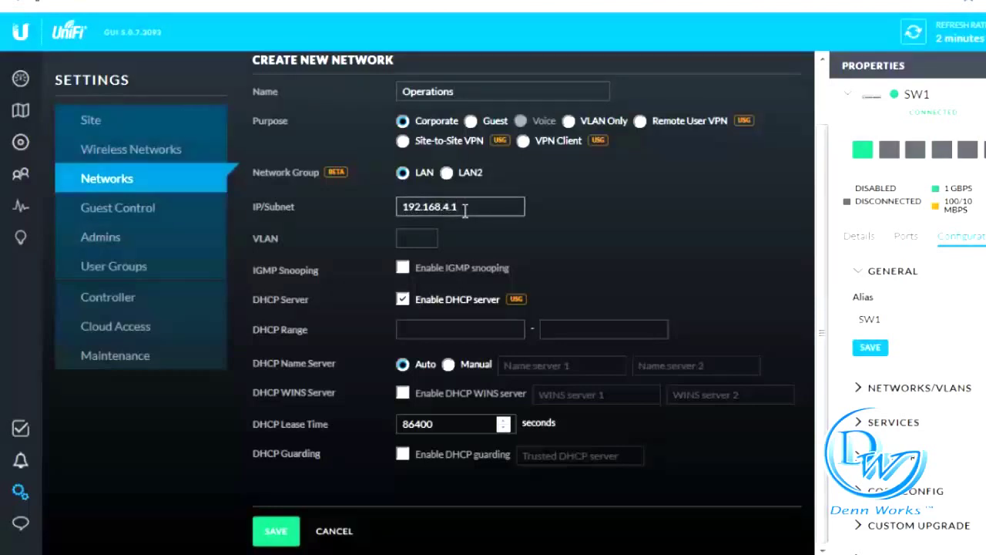
pyautogui.write('/24')
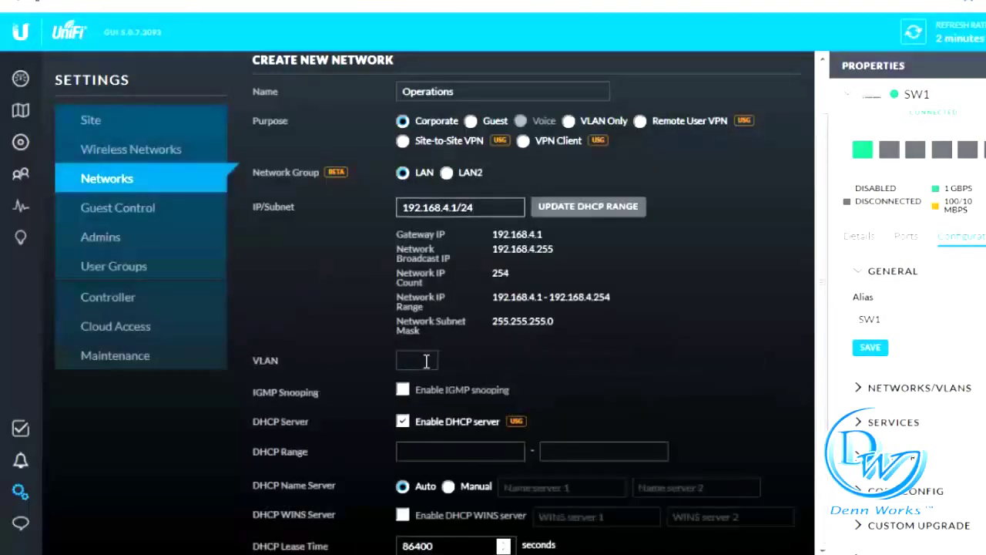
pyautogui.click(423, 360)
pyautogui.write('4')
# Enable DHCP guarding with trusted server 192.168.4.1 and save the network
pyautogui.scroll(-3, 471, 377)
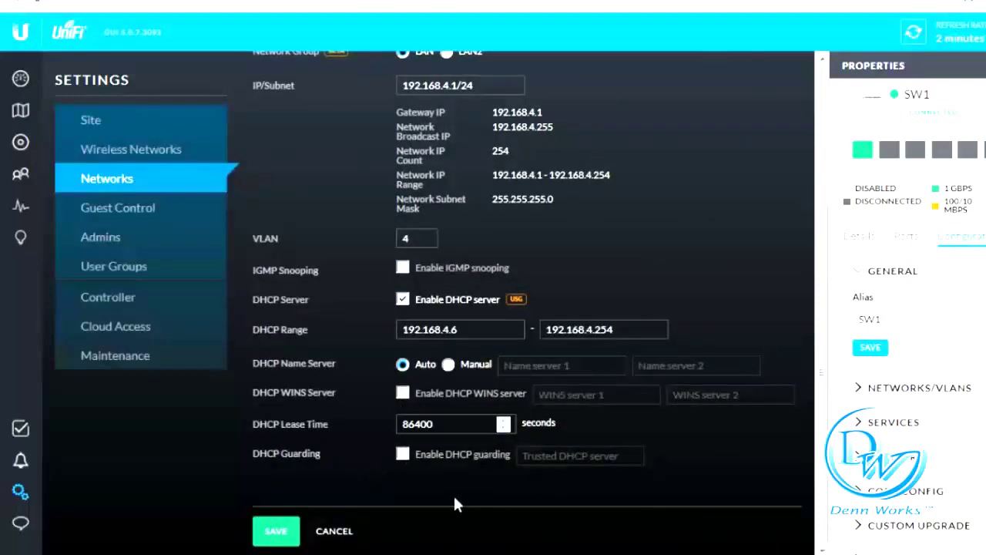
pyautogui.click(402, 455)
pyautogui.click(607, 454)
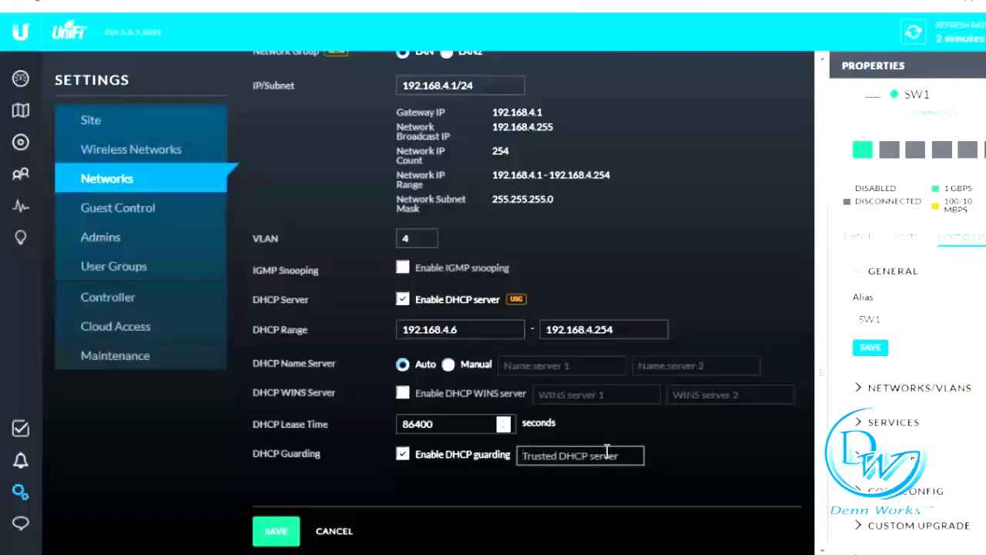
pyautogui.write('192.16')
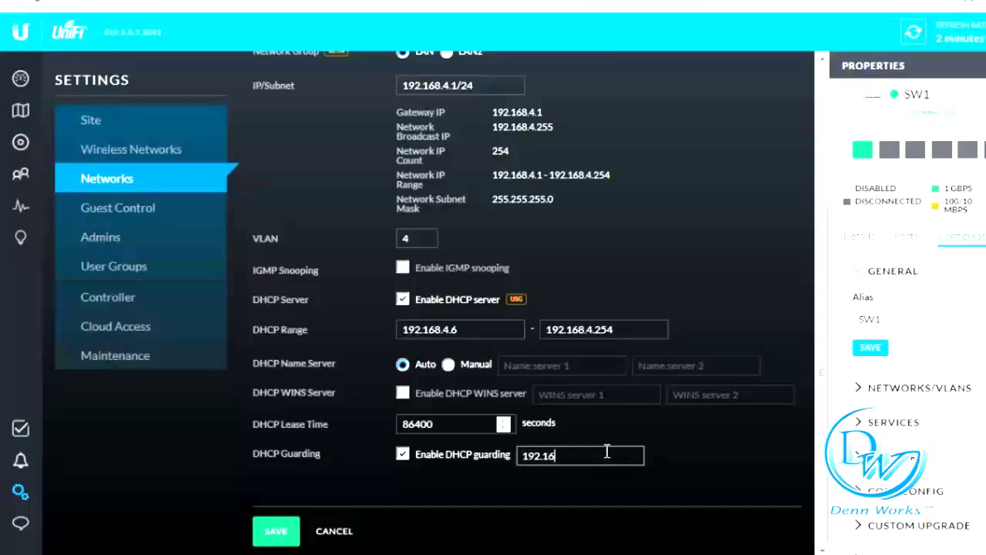
pyautogui.write('8.4.1')
pyautogui.click(275, 536)
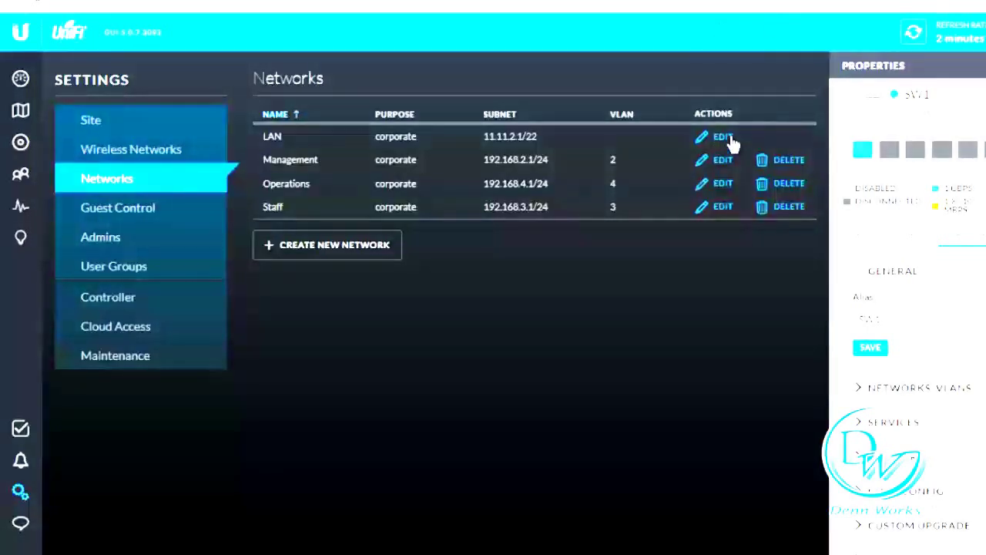
pyautogui.click(701, 185)
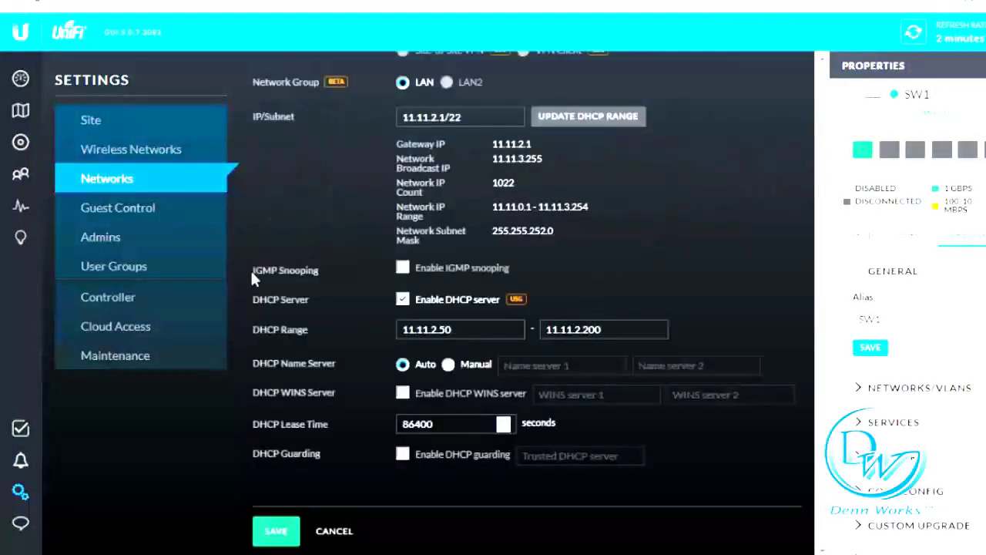
pyautogui.scroll(3, 475, 174)
pyautogui.scroll(-3, 468, 220)
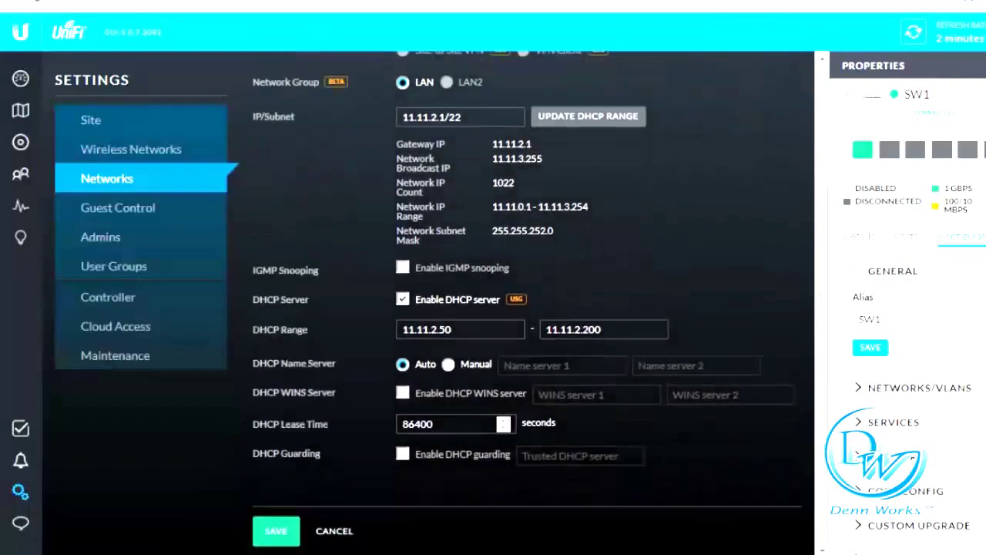
pyautogui.click(332, 531)
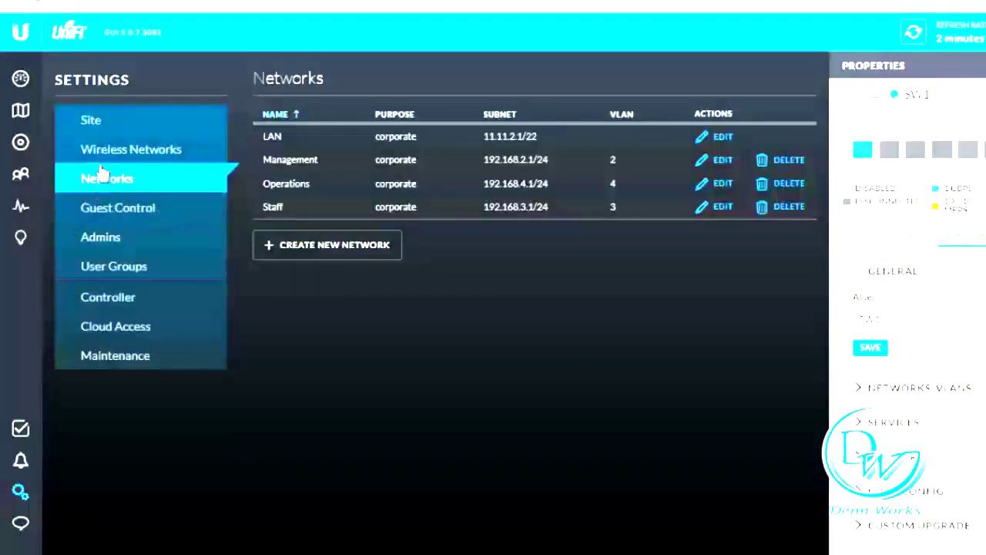
# Move from the network settings to the Devices page listing USG and SW1
pyautogui.click(132, 168)
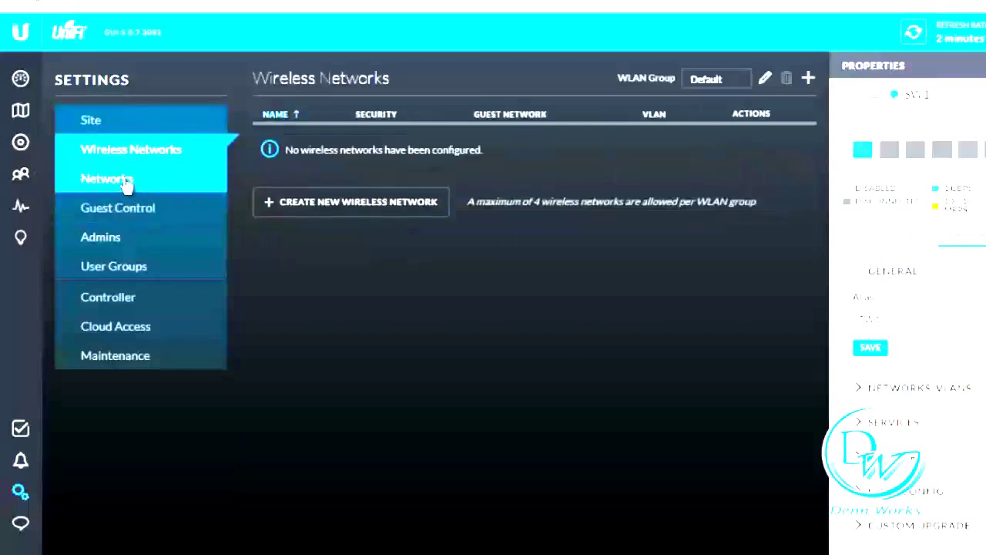
pyautogui.click(125, 182)
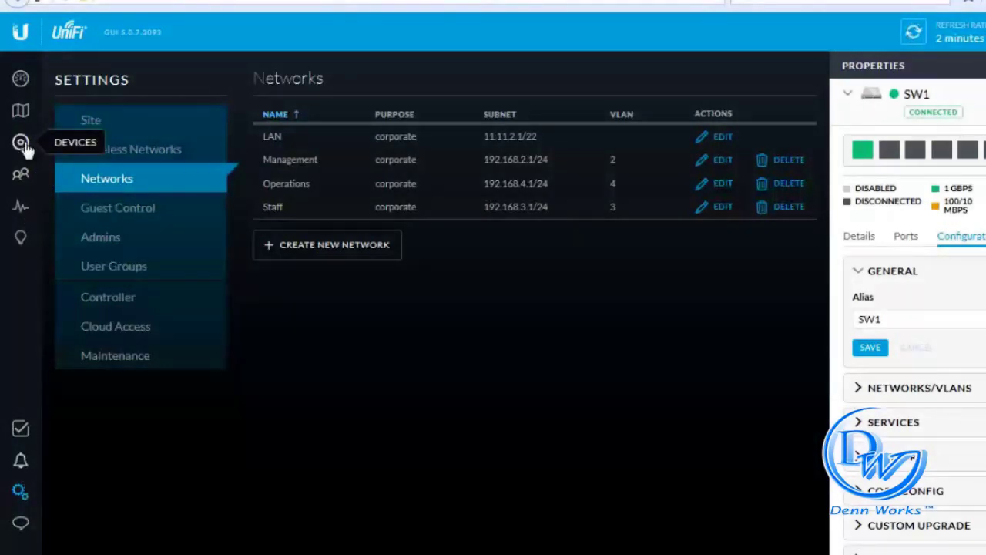
pyautogui.click(21, 143)
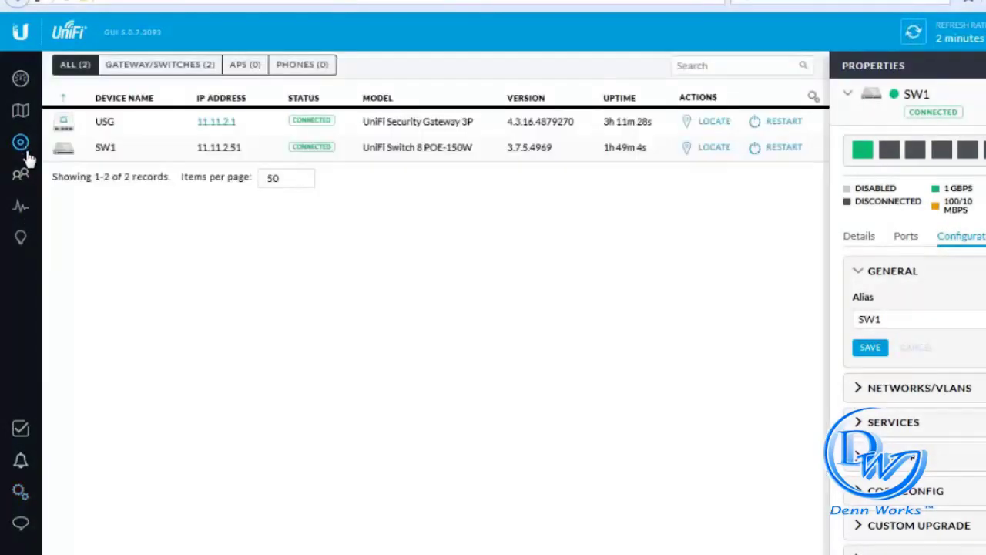
# Open SW1 and view its LAN, Management, Operations and Staff networks
pyautogui.doubleClick(162, 158)
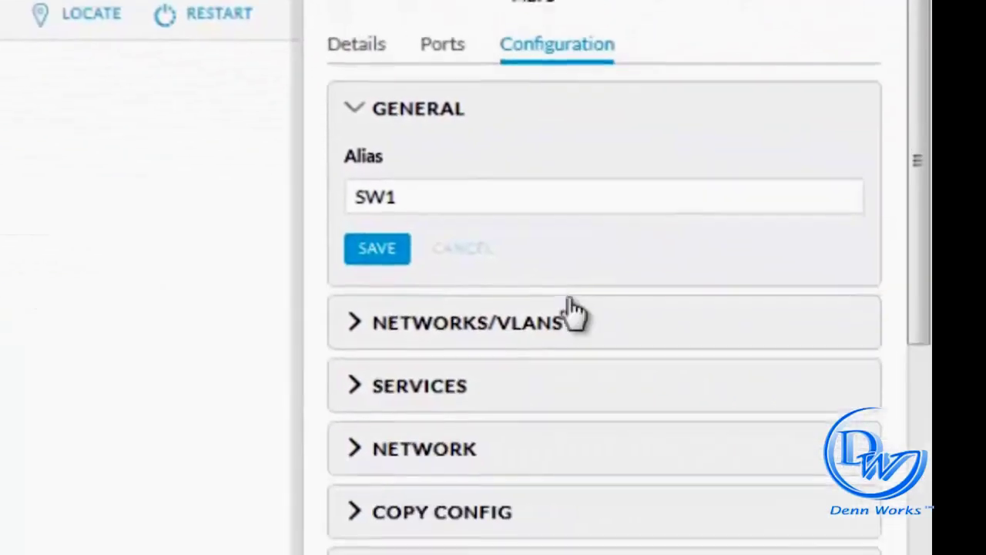
pyautogui.scroll(-1, 531, 370)
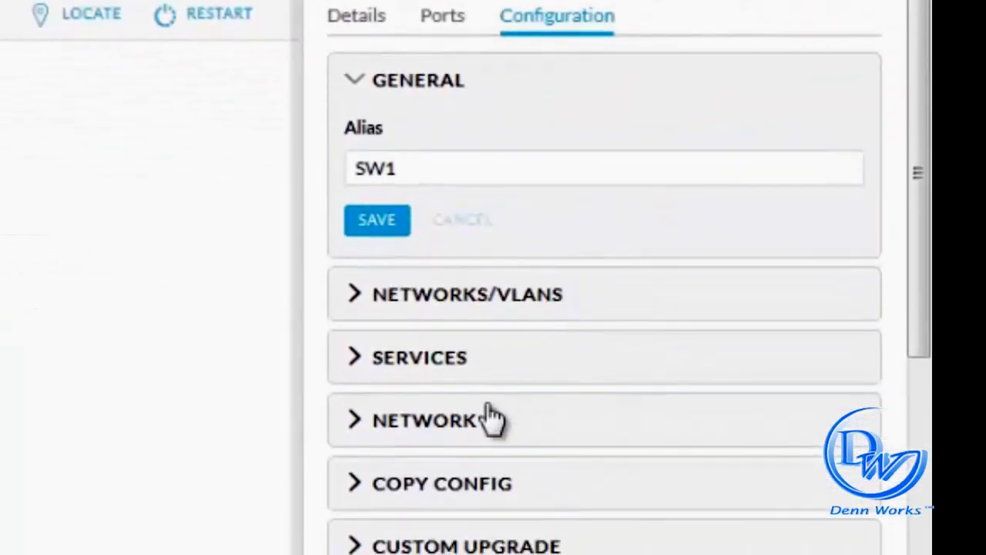
pyautogui.click(453, 301)
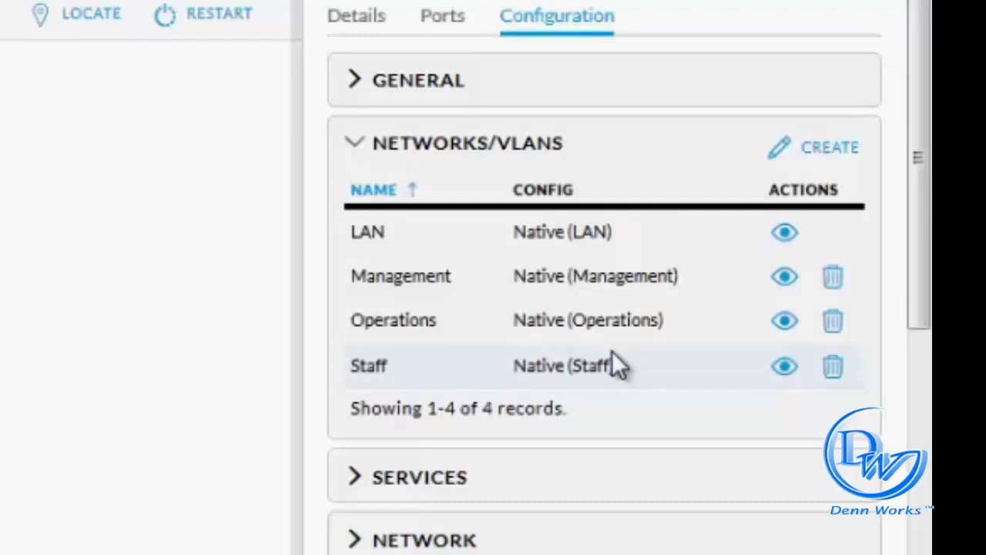
pyautogui.scroll(3, 615, 364)
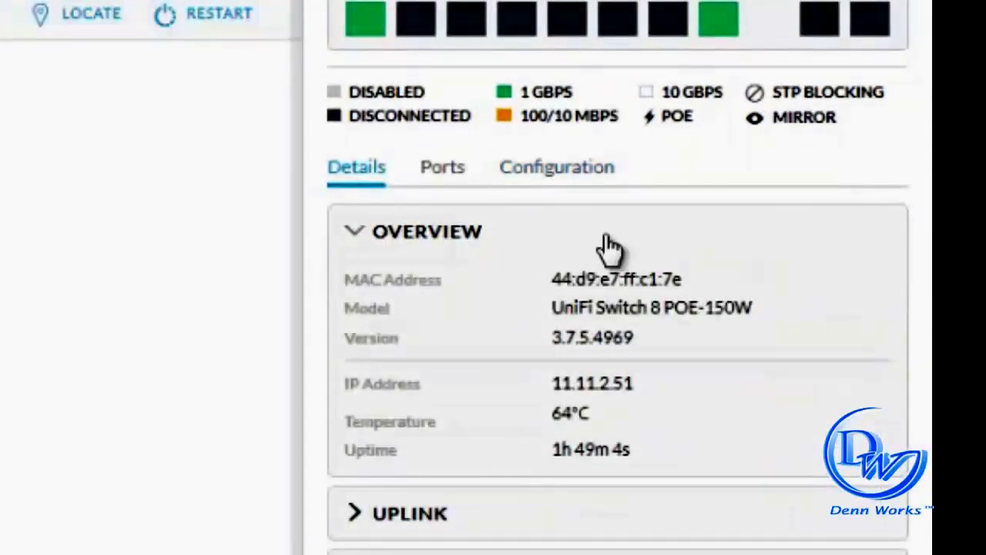
# Open Port 5's edit form on SW1 and check its Networks/VLANs choices, keeping All
pyautogui.click(460, 183)
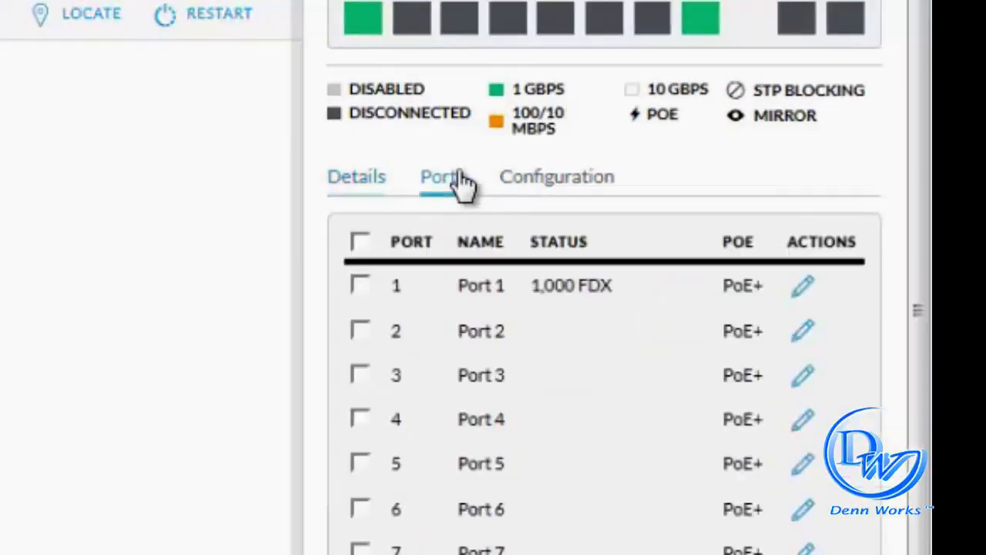
pyautogui.moveTo(561, 32)
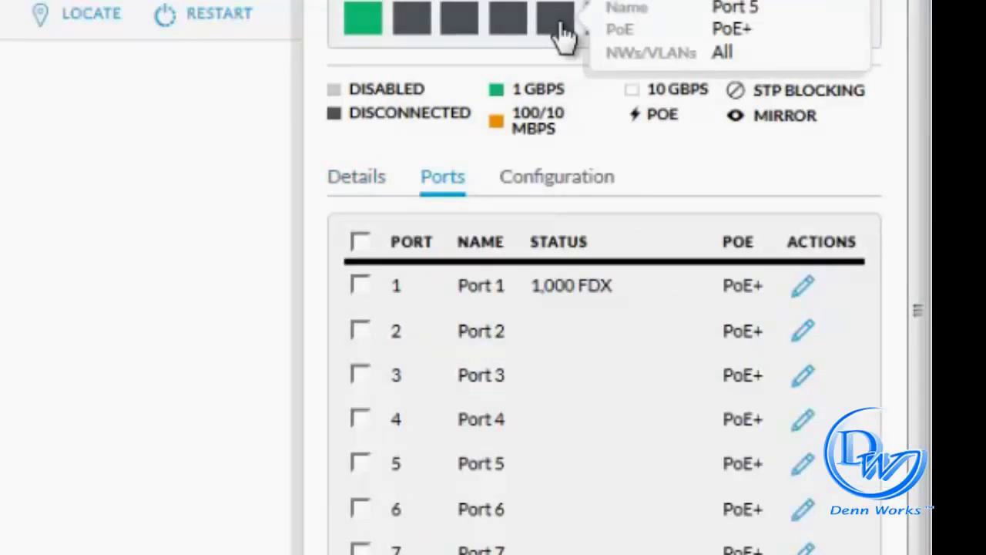
pyautogui.click(561, 33)
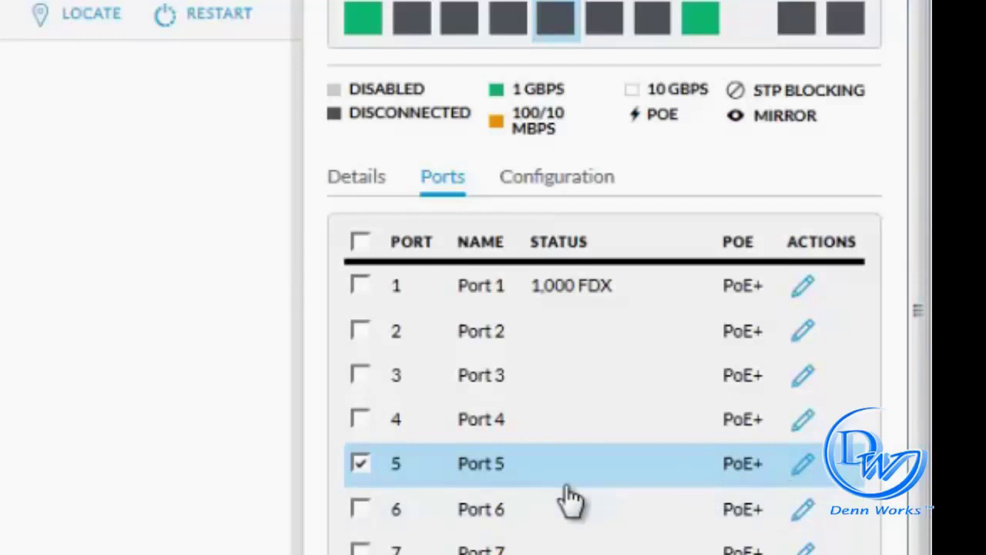
pyautogui.click(805, 467)
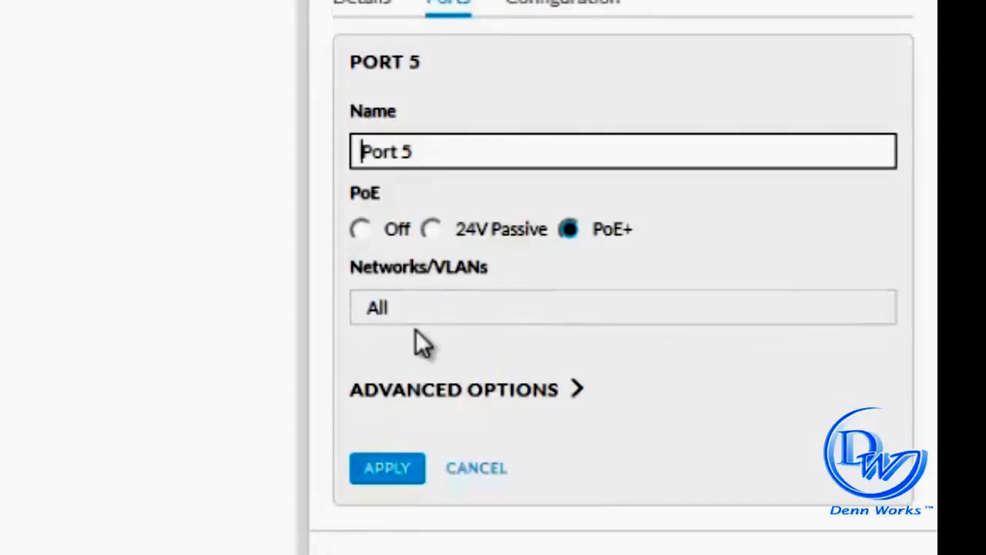
pyautogui.click(490, 318)
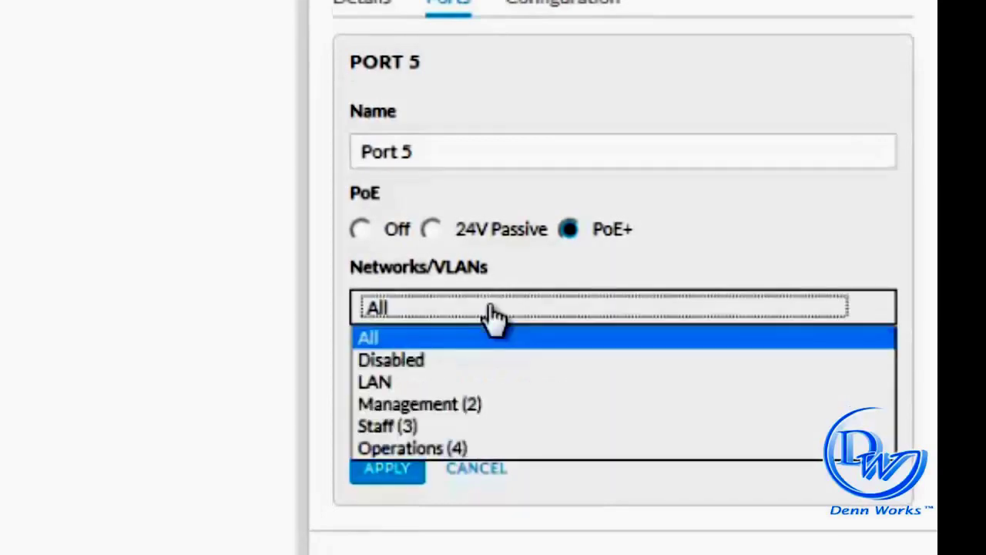
pyautogui.click(454, 345)
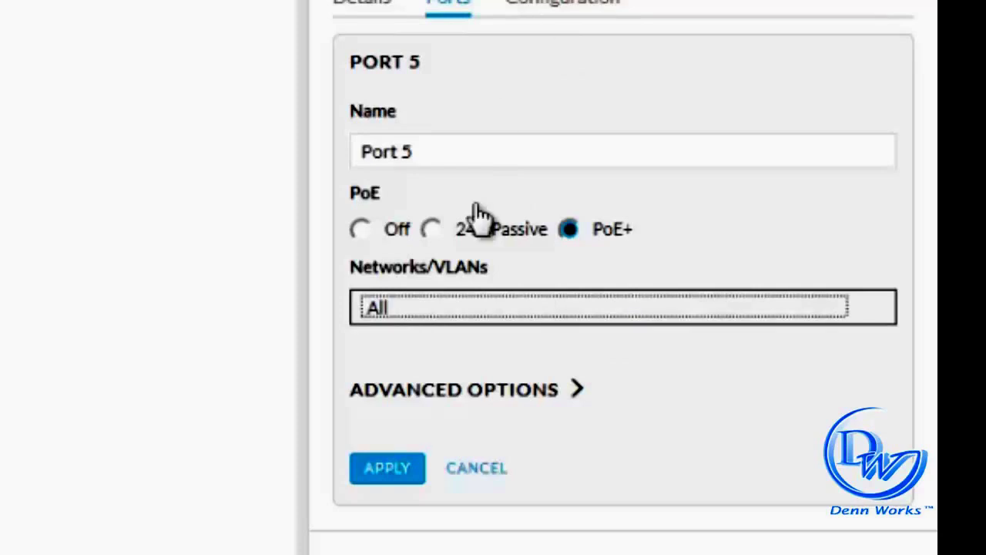
pyautogui.click(524, 312)
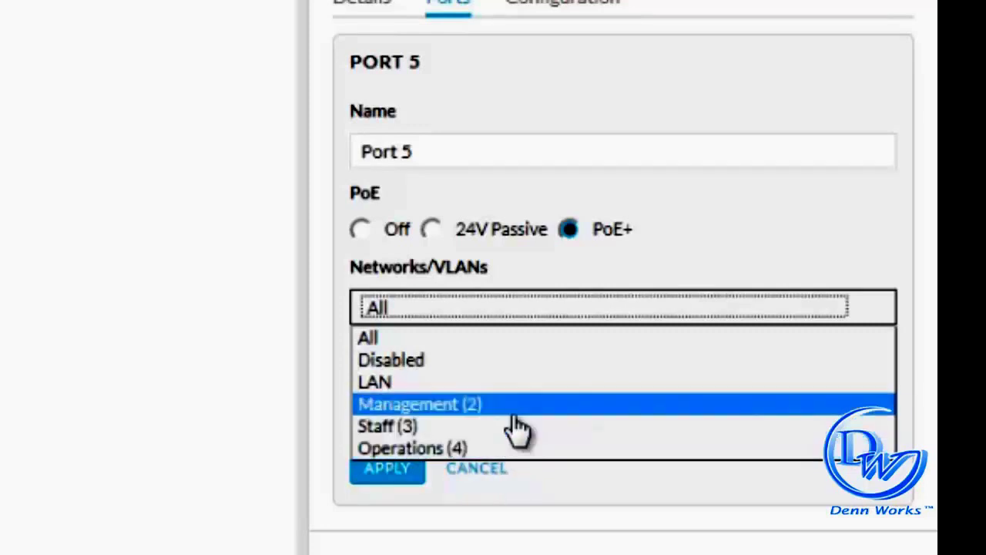
pyautogui.click(628, 122)
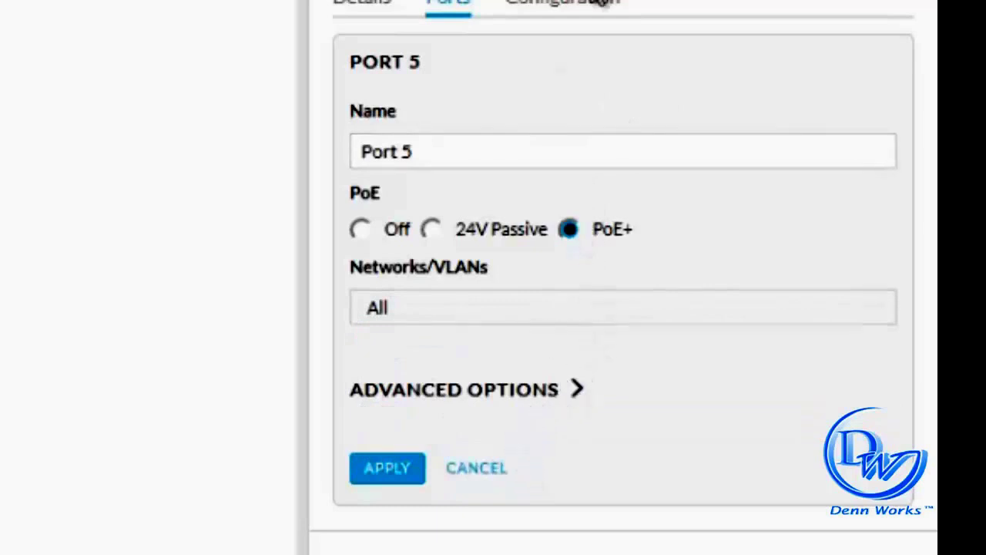
# Start a new SW1 network profile named 'Trunk Native LAN'
pyautogui.click(592, 10)
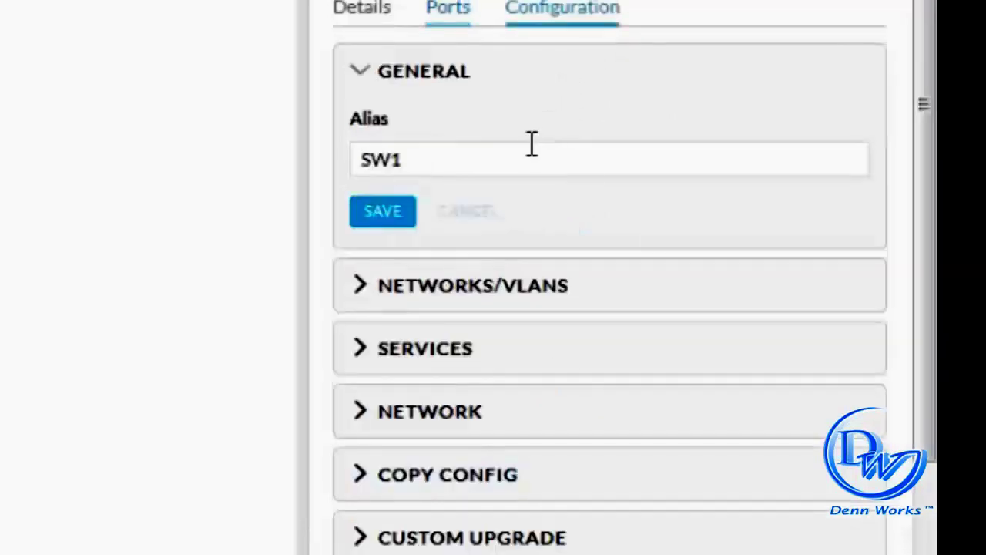
pyautogui.click(537, 311)
pyautogui.click(757, 228)
pyautogui.write('Name')
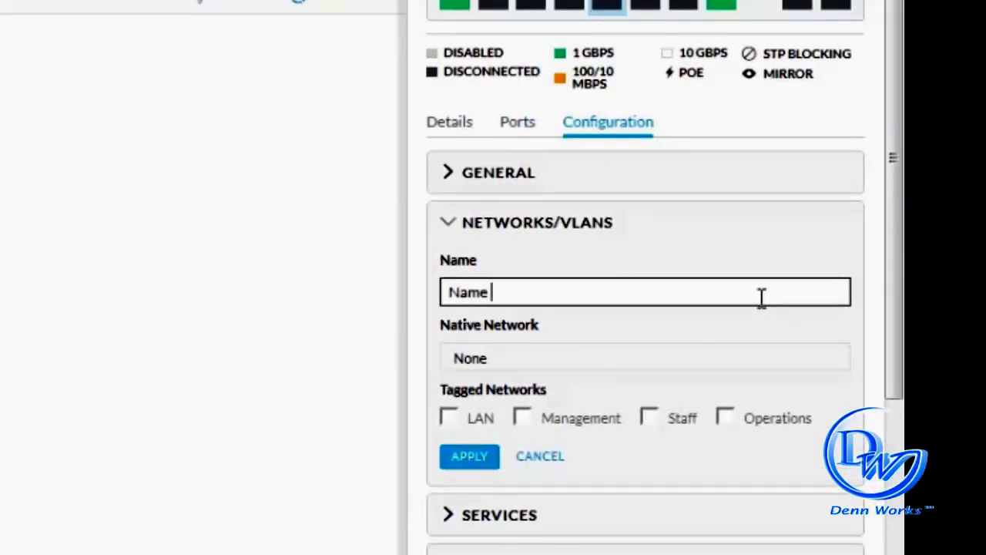
pyautogui.press('BackSpace')
pyautogui.press('BackSpace')
pyautogui.press('BackSpace')
pyautogui.press('BackSpace')
pyautogui.press('BackSpace')
pyautogui.write('Trunk Nativ')
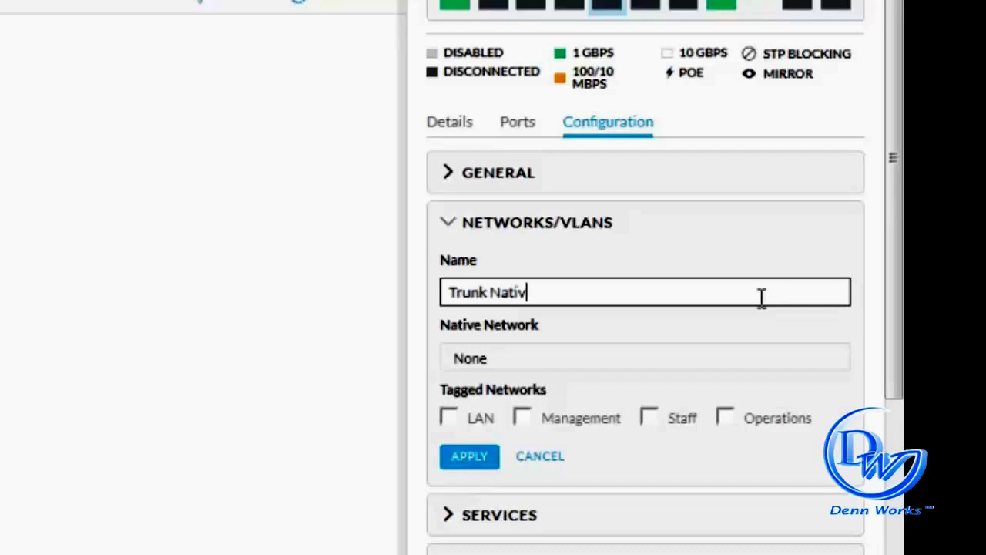
pyautogui.write('e LAN')
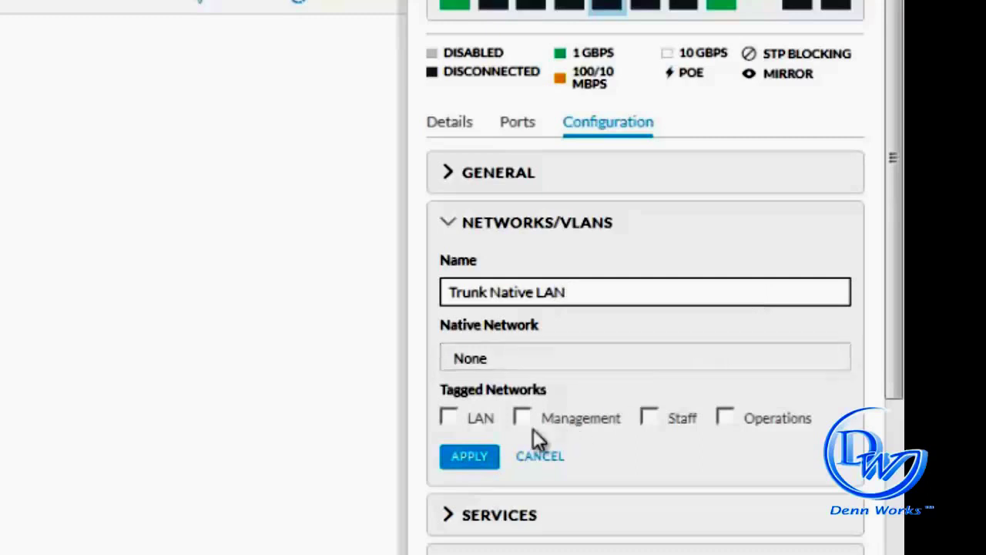
# Set LAN as the native network, tag Management and Staff, and apply the profile
pyautogui.click(562, 361)
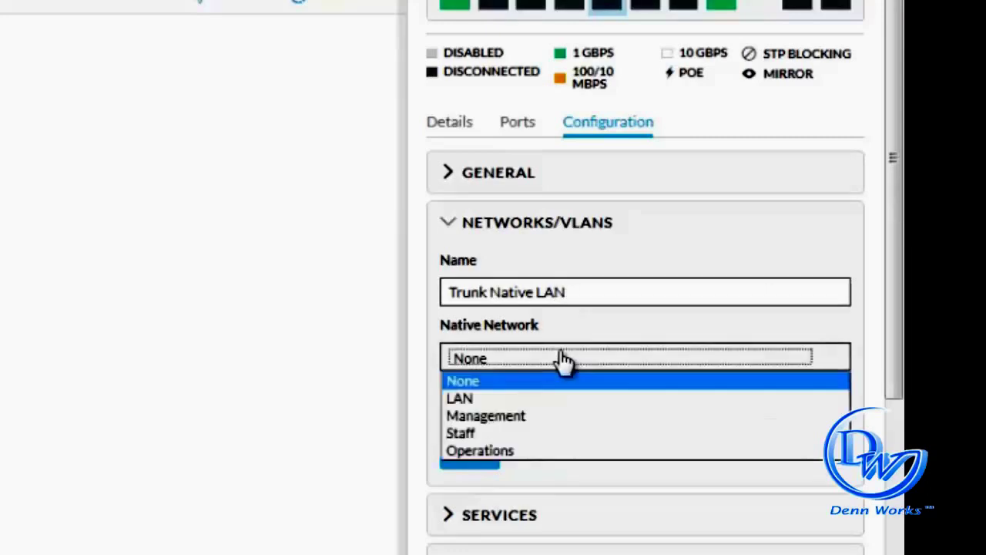
pyautogui.click(523, 402)
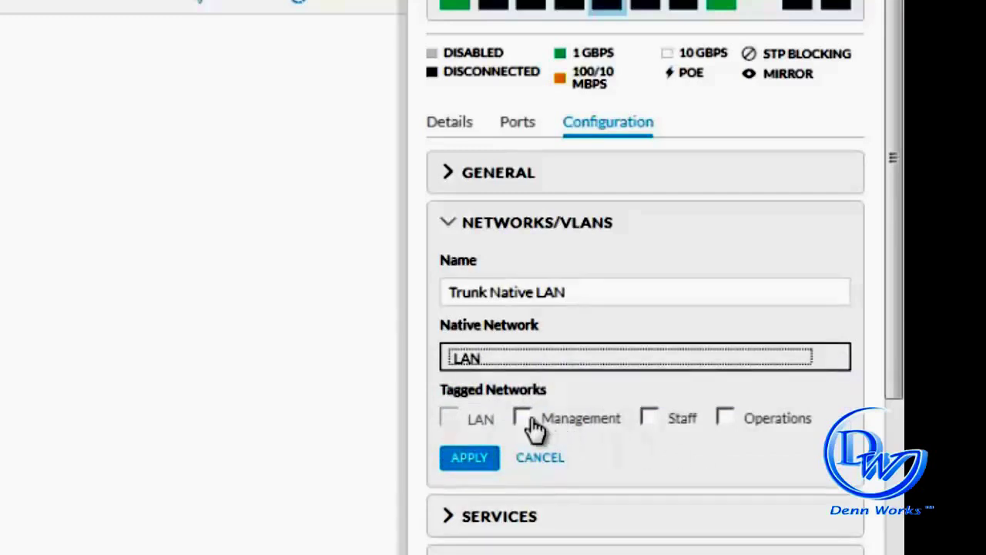
pyautogui.click(530, 421)
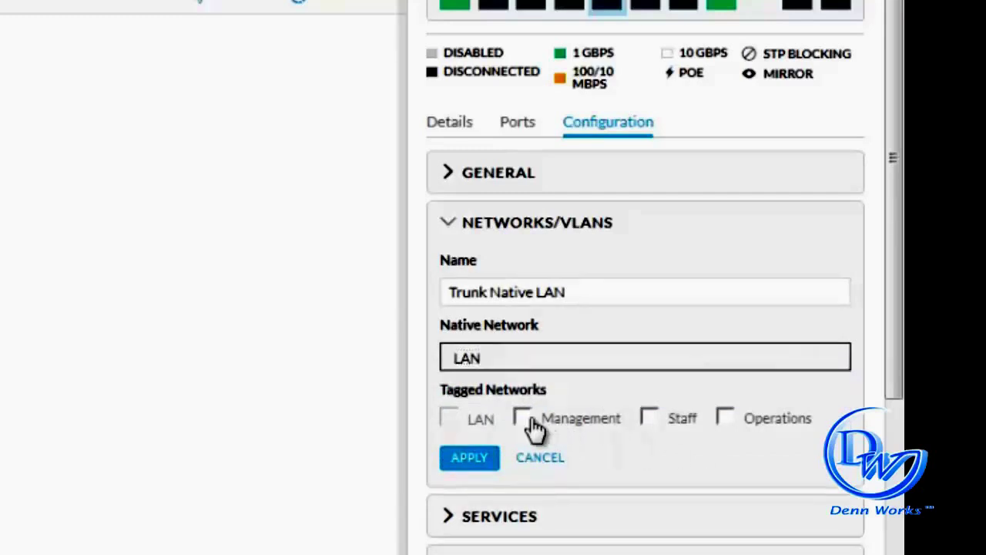
pyautogui.click(649, 418)
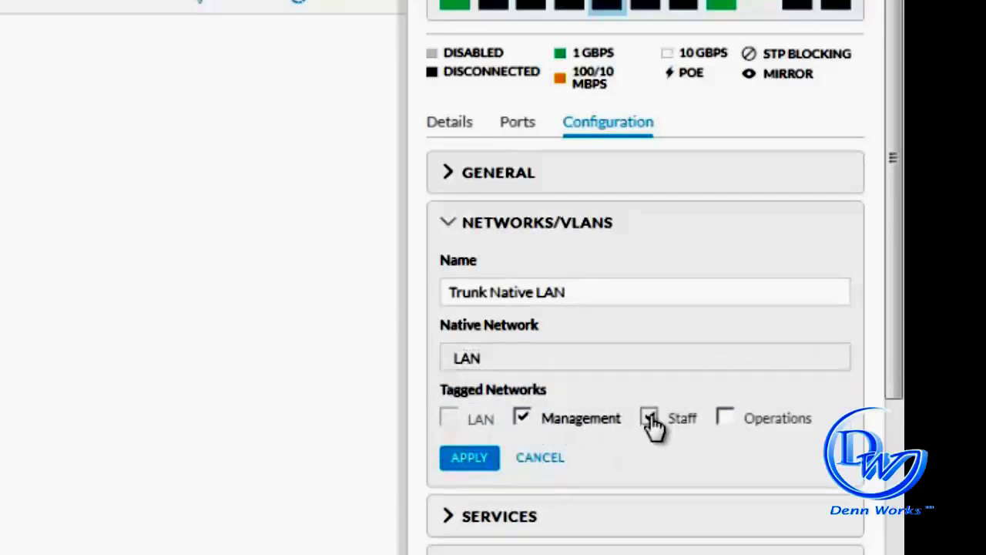
pyautogui.click(643, 371)
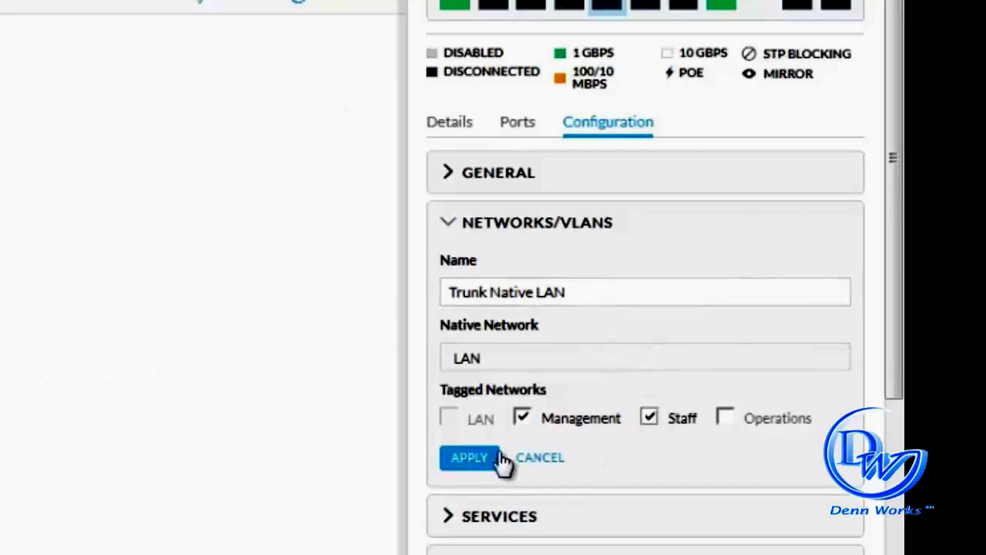
pyautogui.click(462, 461)
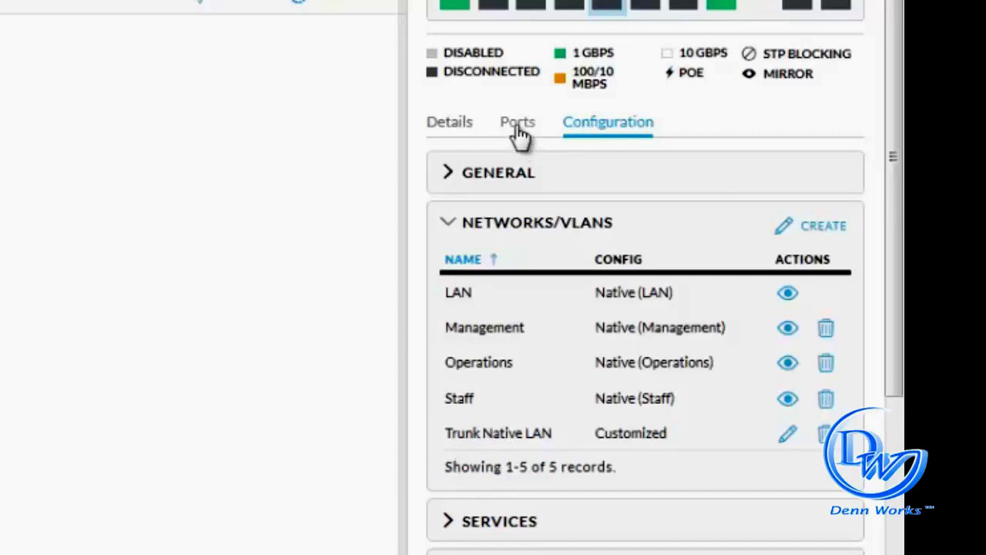
# Select Trunk Native LAN as Port 5's Networks/VLANs profile and apply it
pyautogui.click(518, 131)
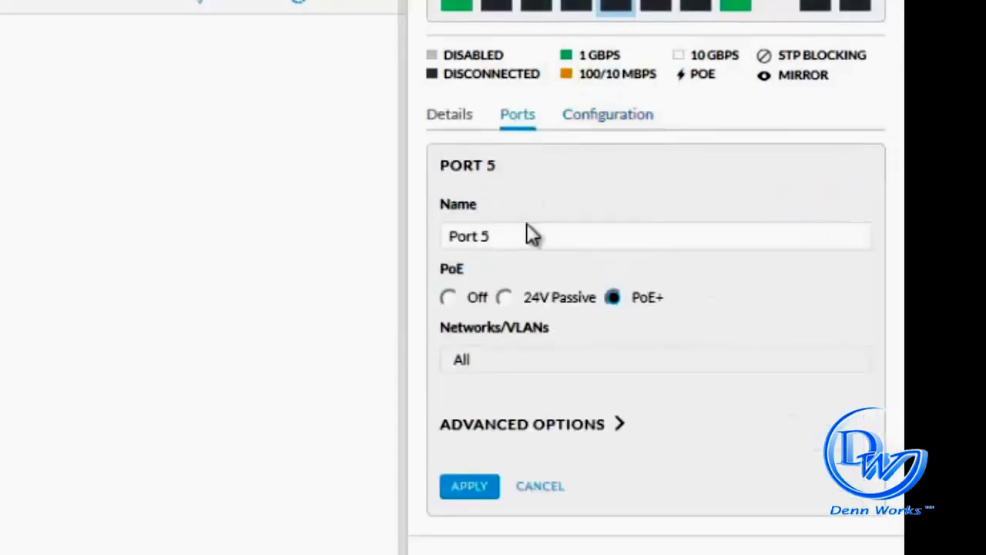
pyautogui.click(527, 360)
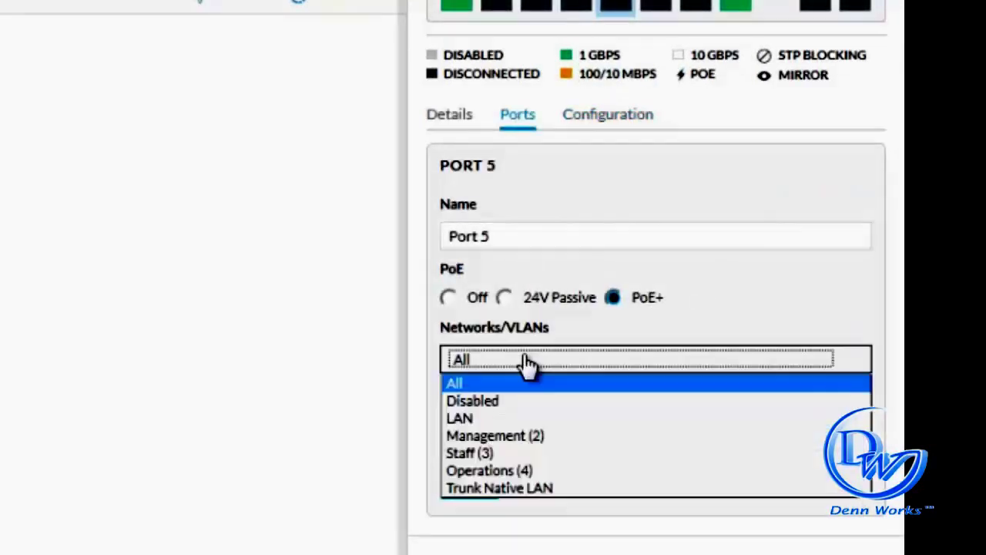
pyautogui.click(538, 493)
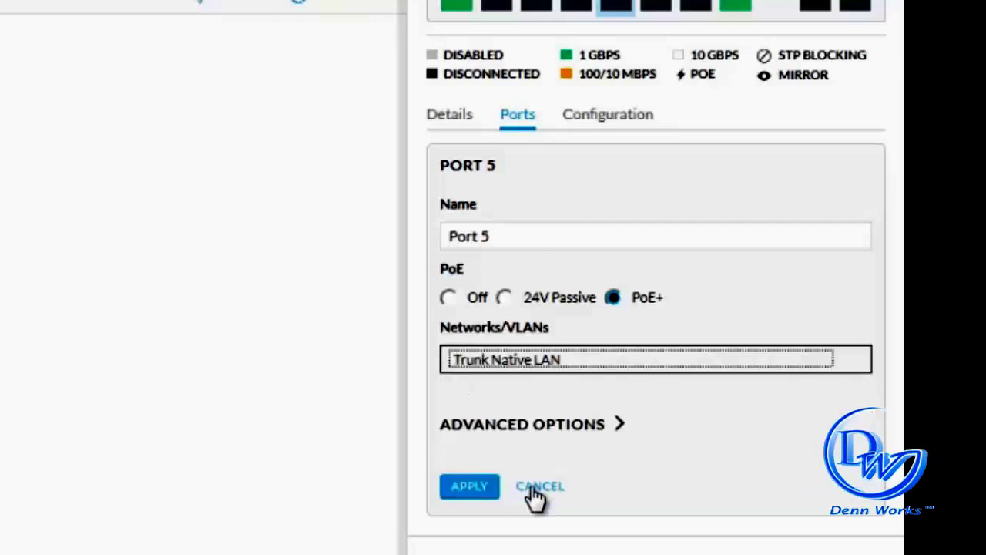
pyautogui.click(478, 488)
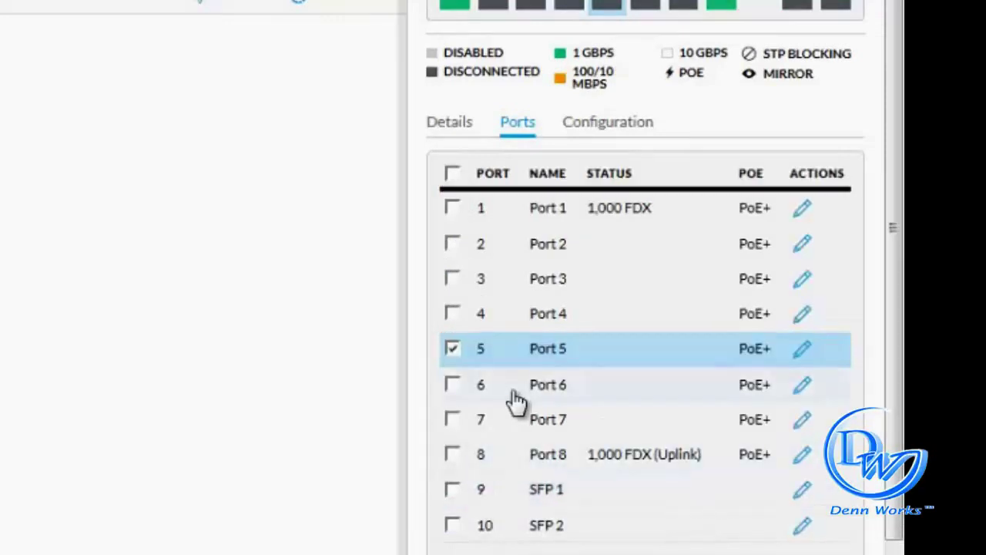